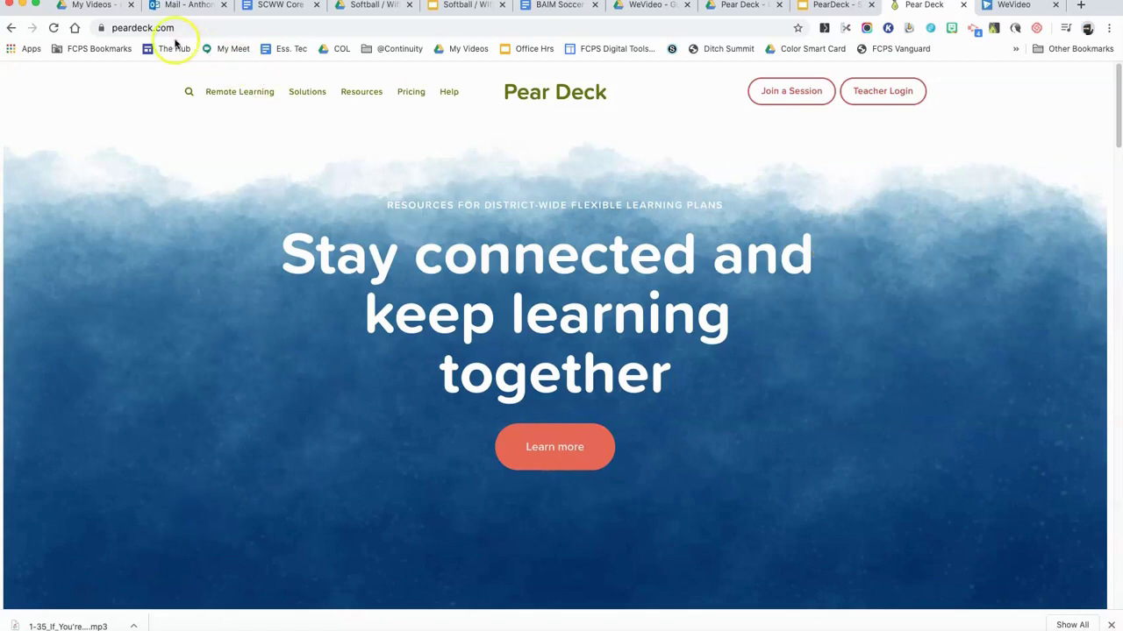
Sign in to Pear Deck as a teacher with a Google account
click(862, 101)
click(590, 342)
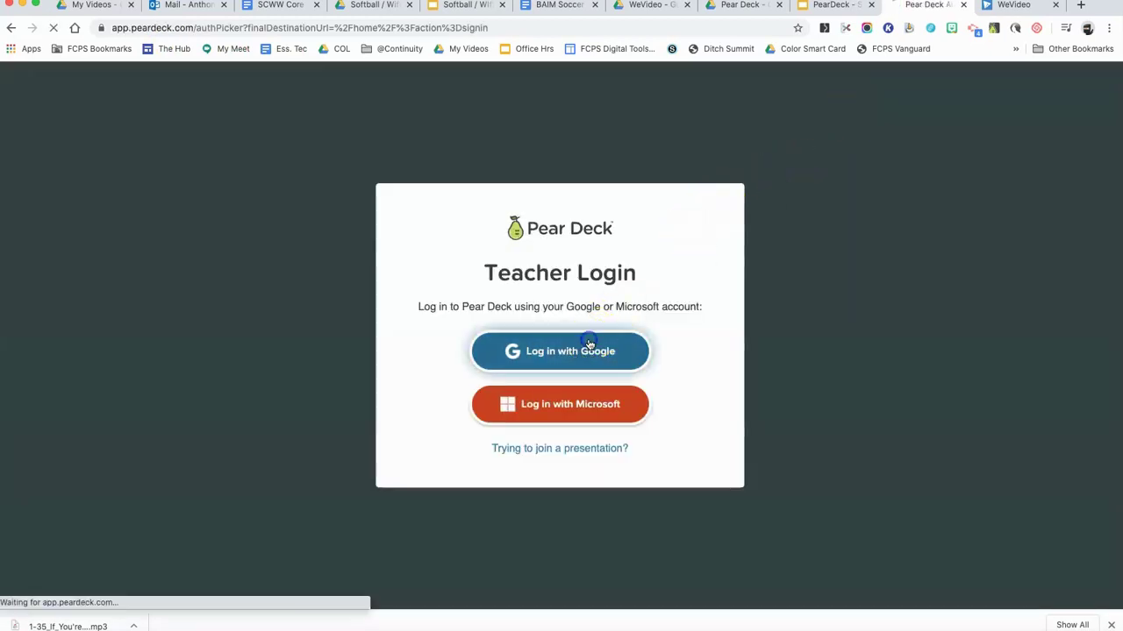
click(596, 349)
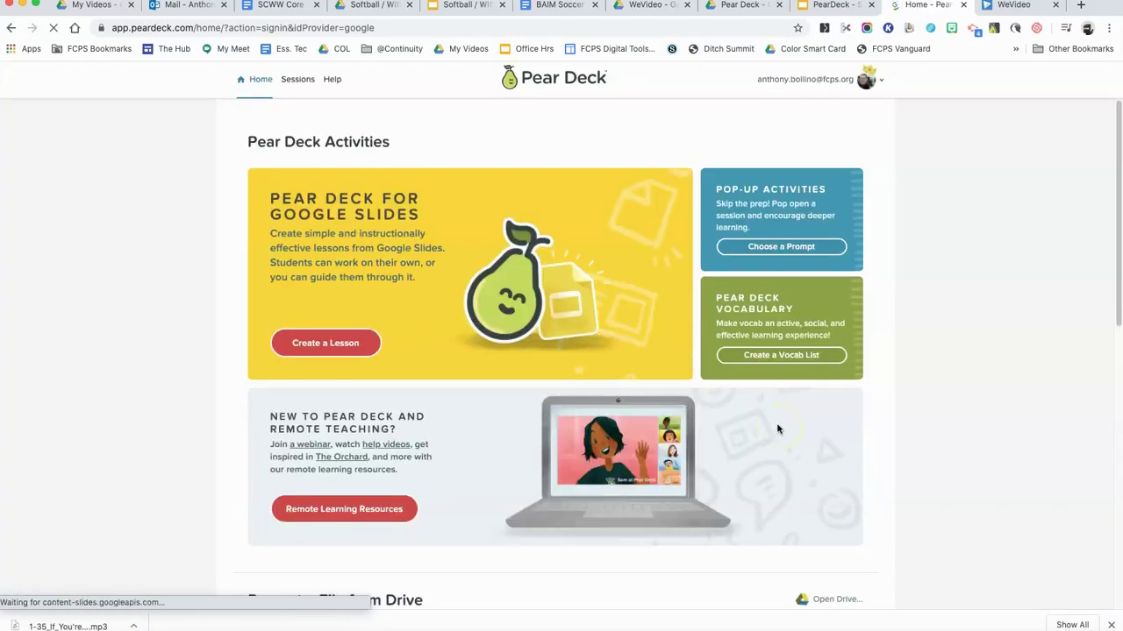
From Sessions, open the Teacher Dashboard for today's 05:01 PM student-paced session
click(294, 84)
click(259, 323)
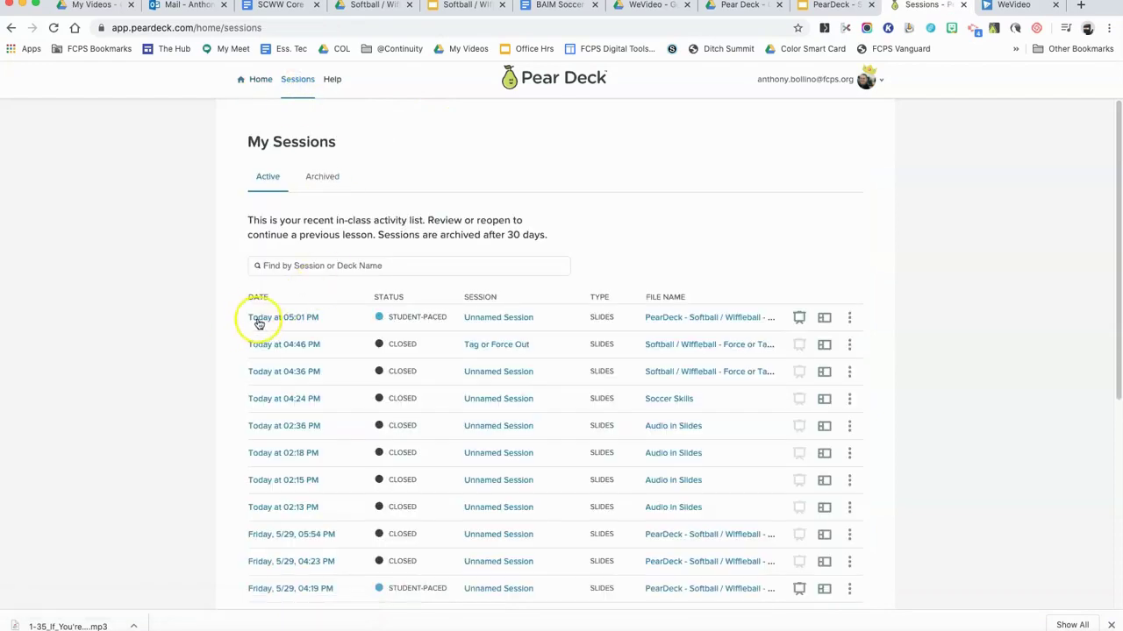
click(822, 321)
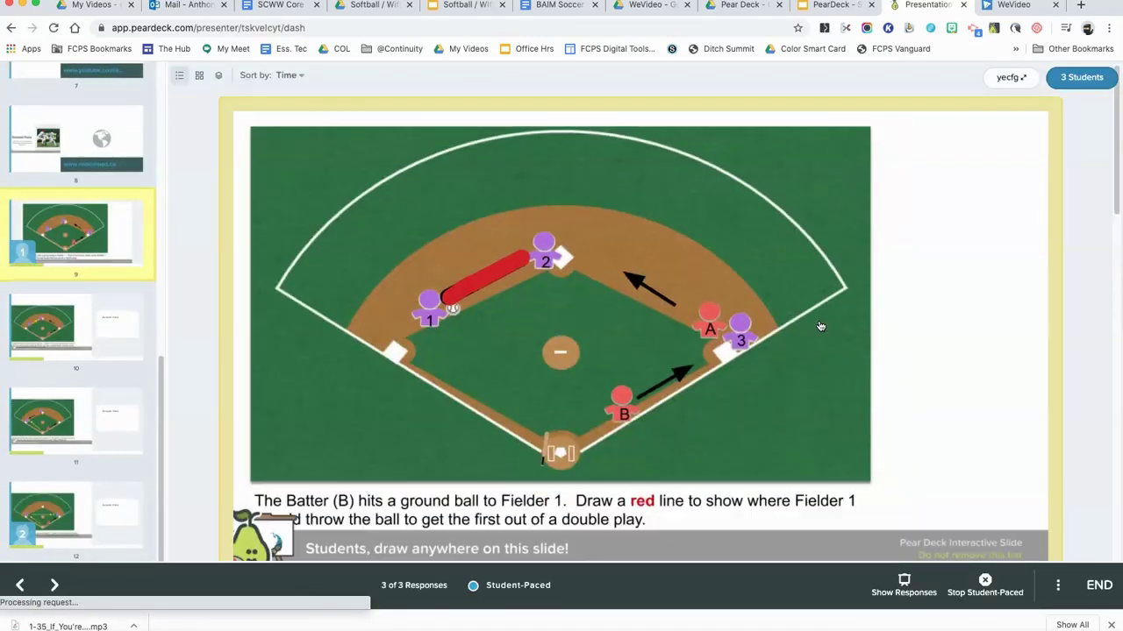
Scroll the thumbnails to the top and show slide 1's three responses, each answering 9
click(494, 268)
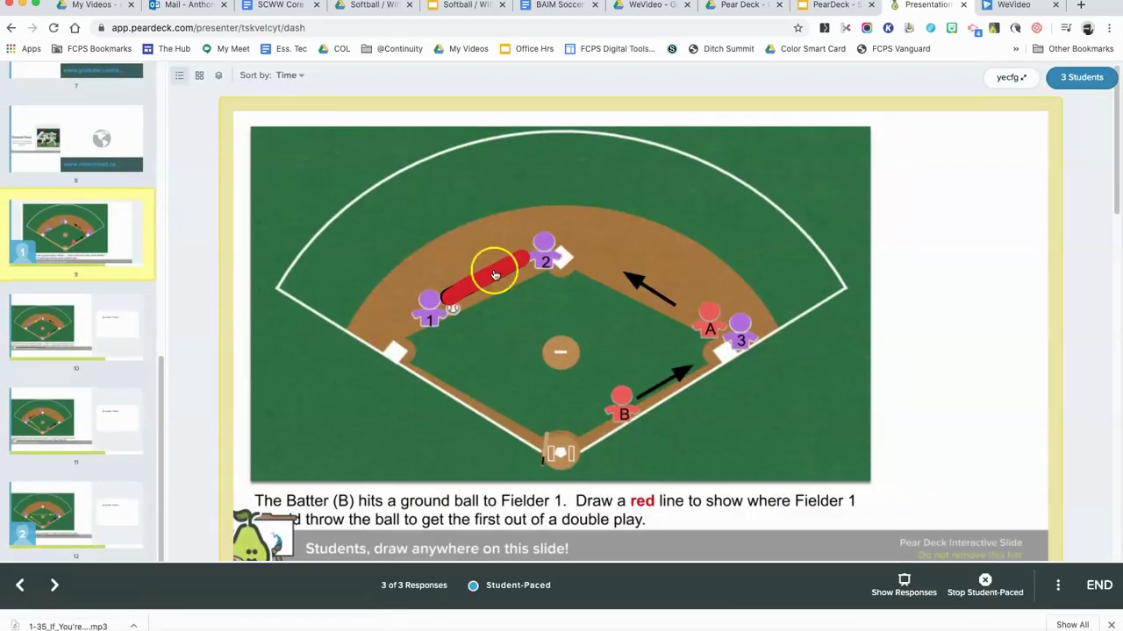
click(184, 178)
drag(160, 395, 206, 178)
click(102, 102)
click(106, 104)
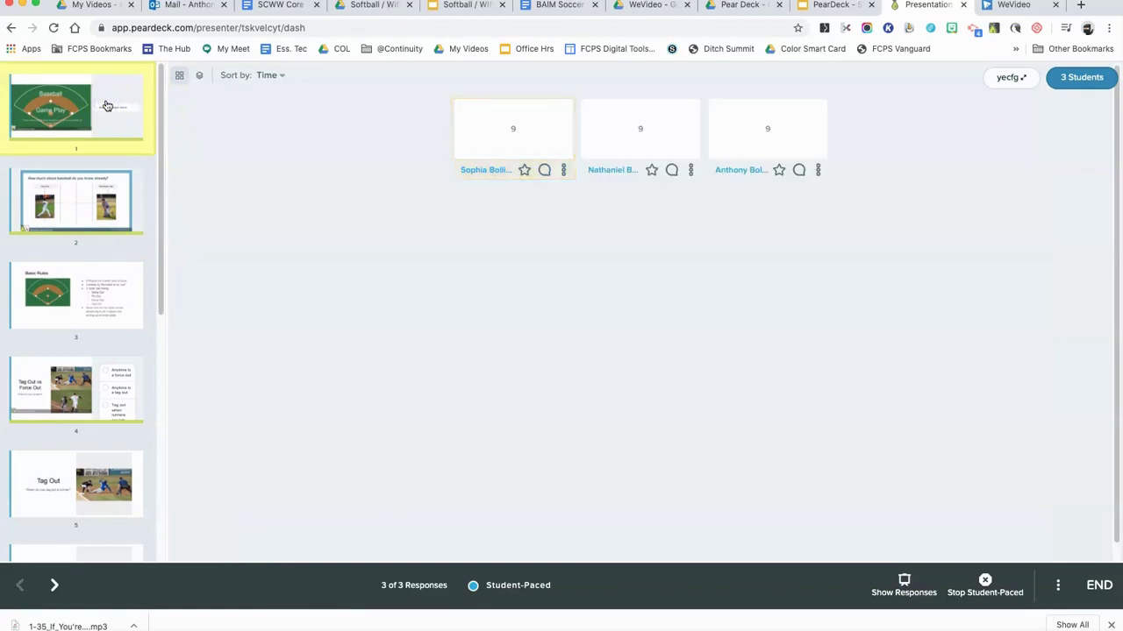
click(42, 122)
Check the 3-student roster and save the session name as 'Force or Tag Out'
click(1070, 85)
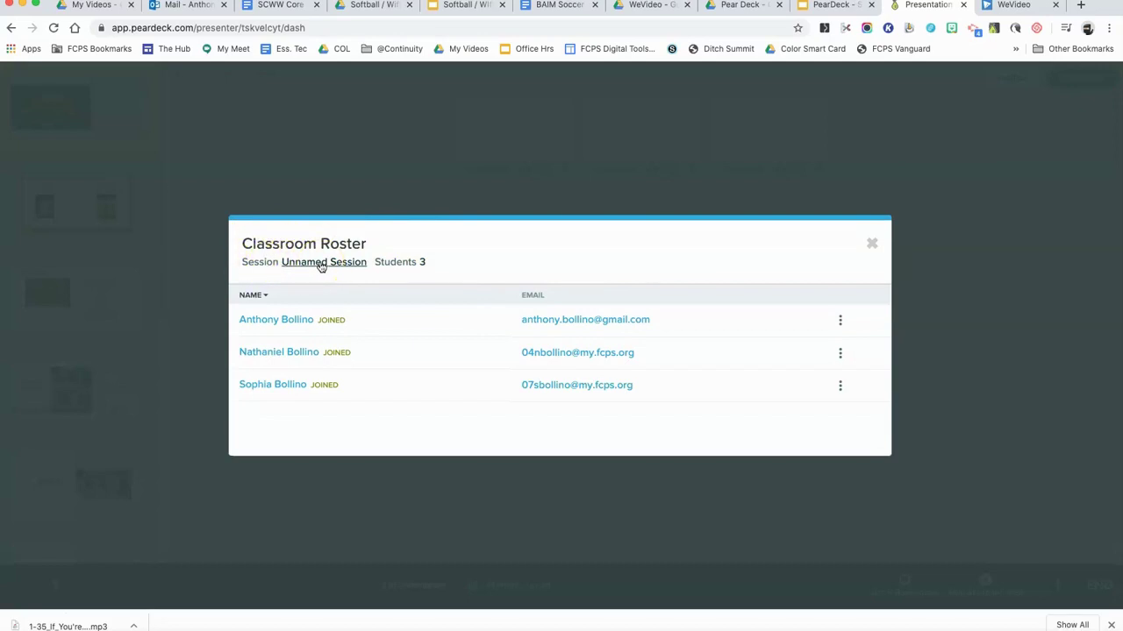
click(321, 263)
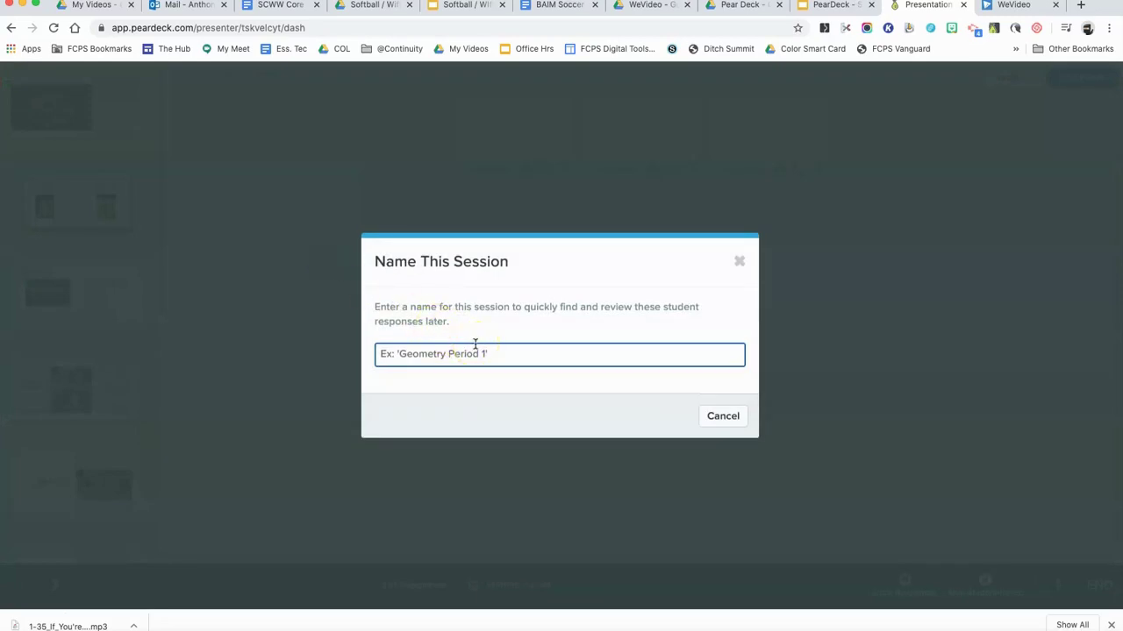
text(Force or Tag Out)
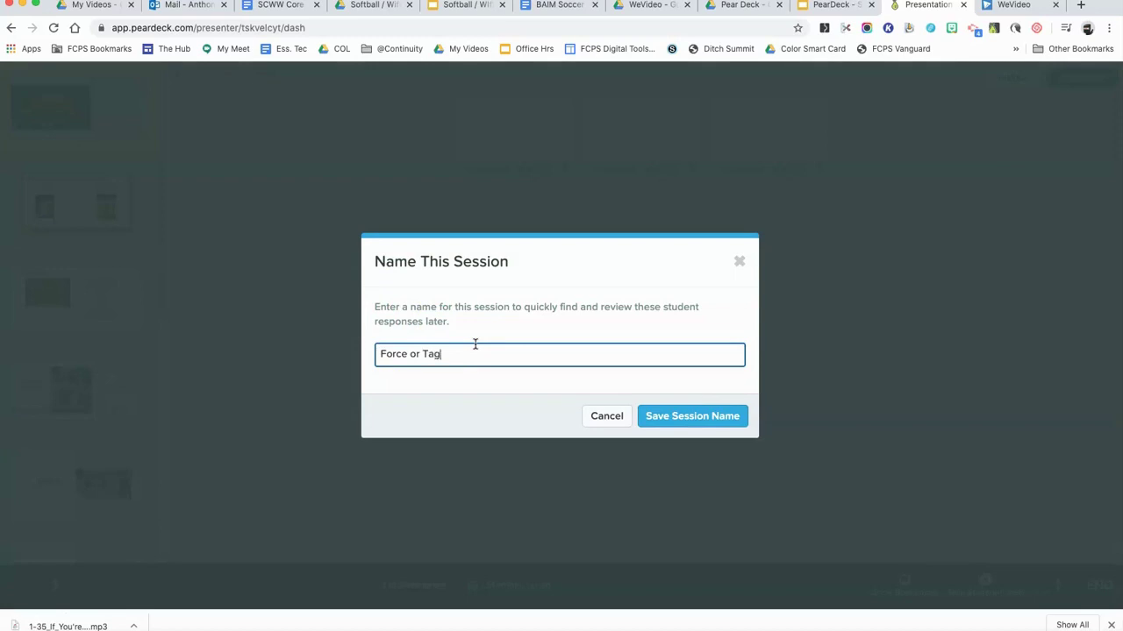
click(649, 416)
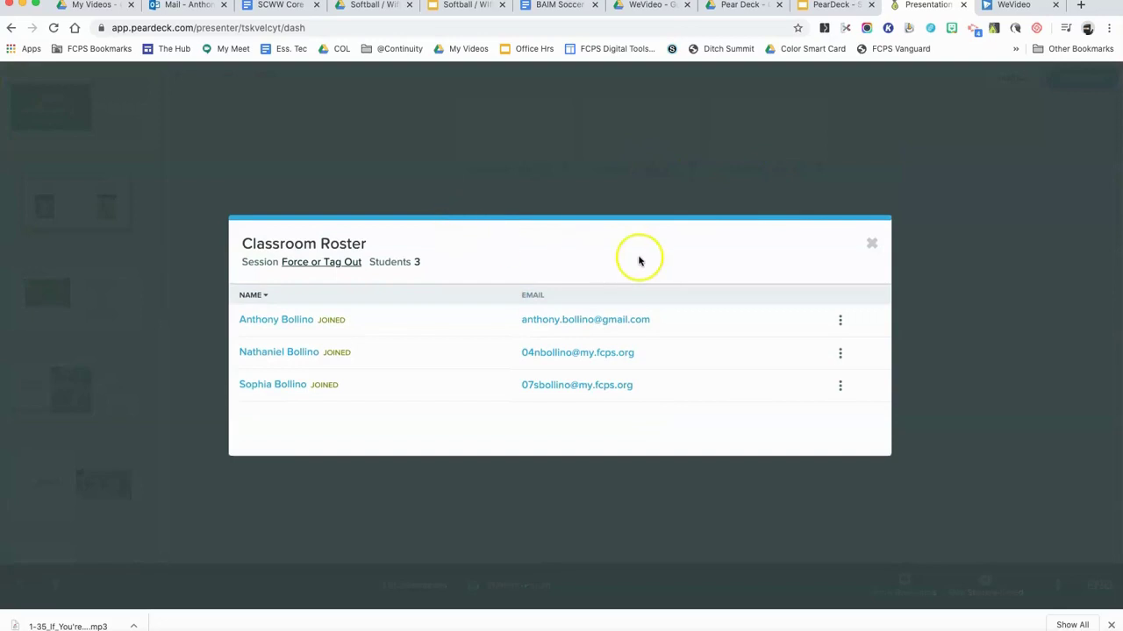
click(871, 245)
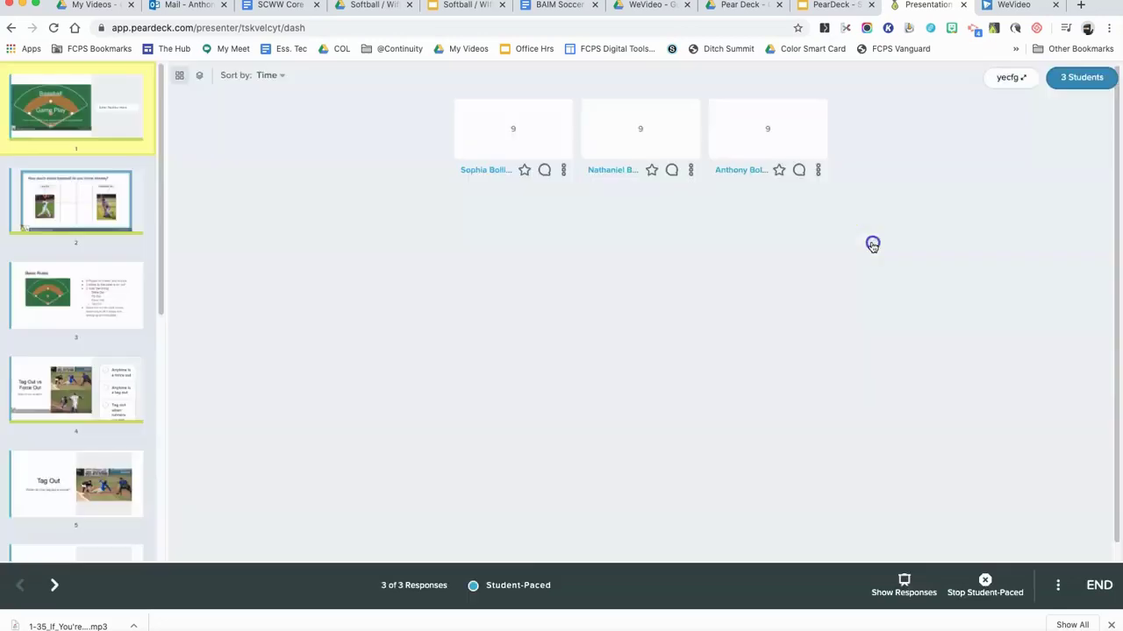
Review slide 2's drag-icon answers by inspecting the placed dots
click(91, 200)
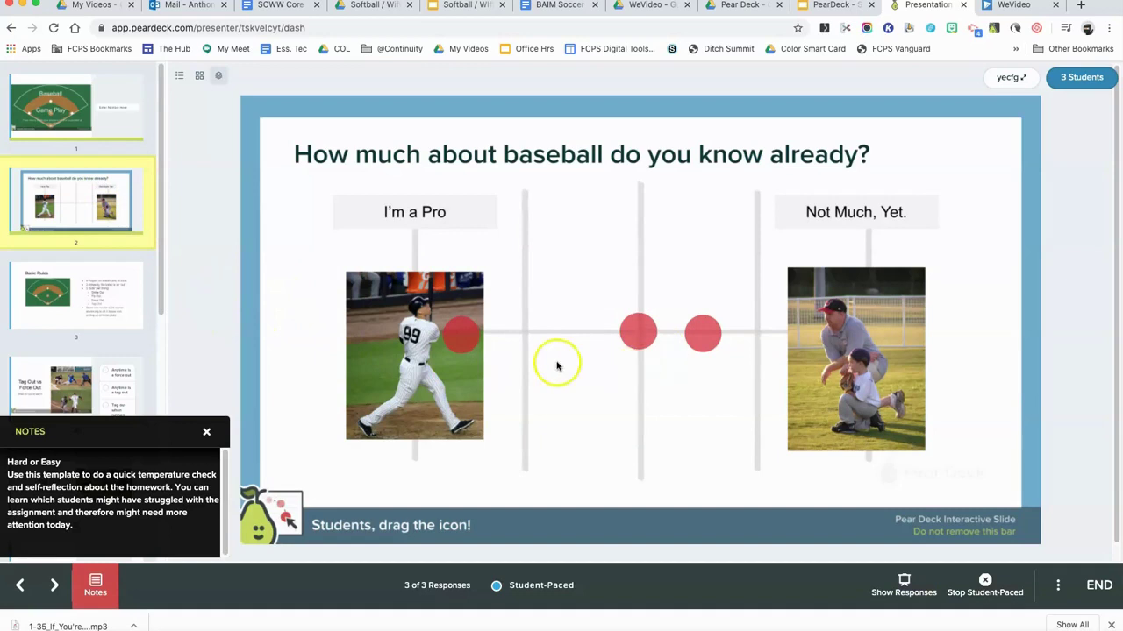
mouse_move(459, 344)
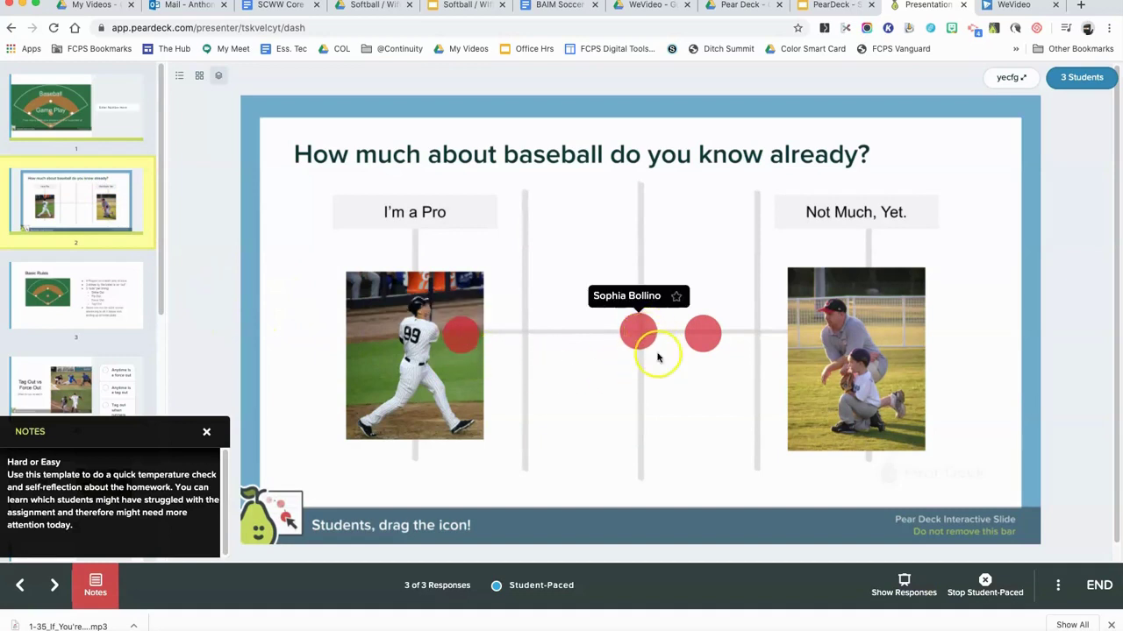
mouse_move(701, 342)
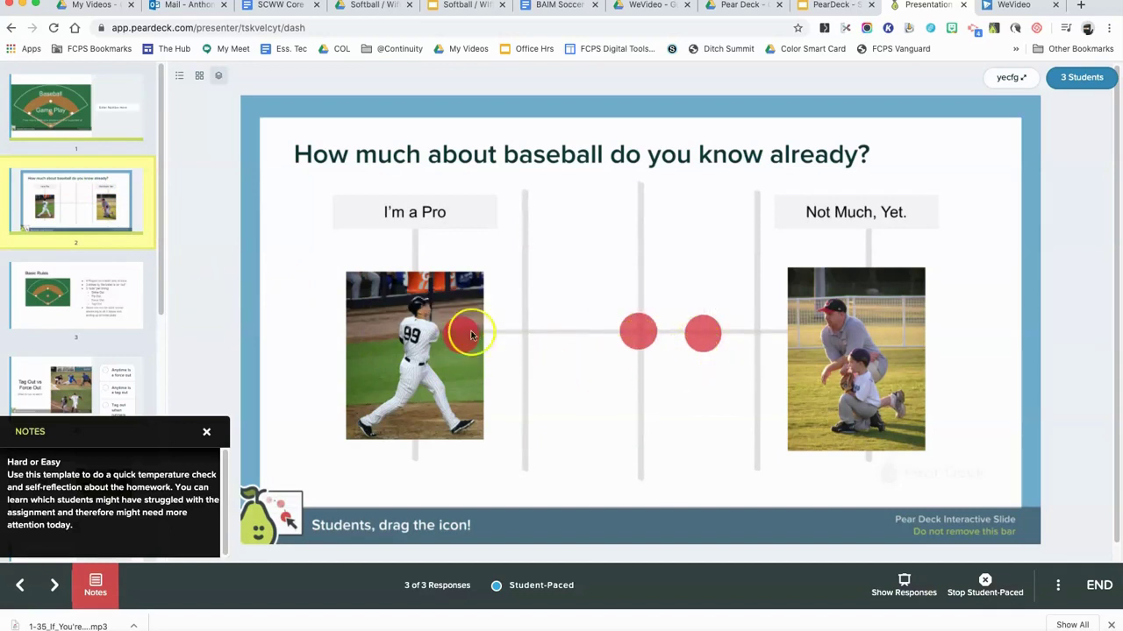
Move past the Basic Rules slide to slide 4's multiple-choice results
click(114, 284)
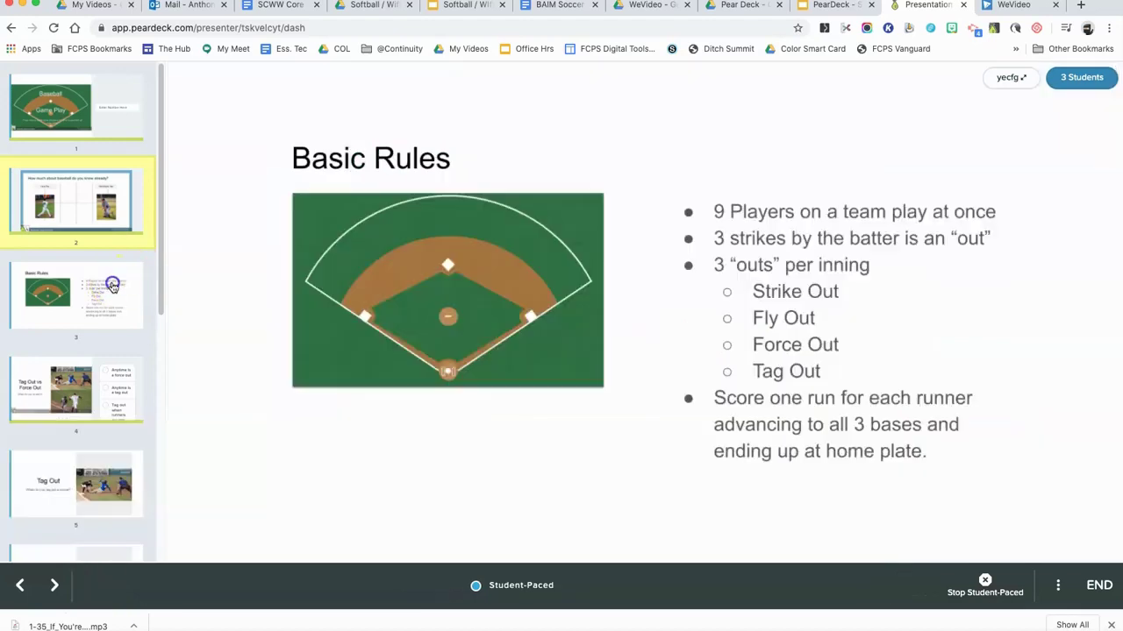
key(Right)
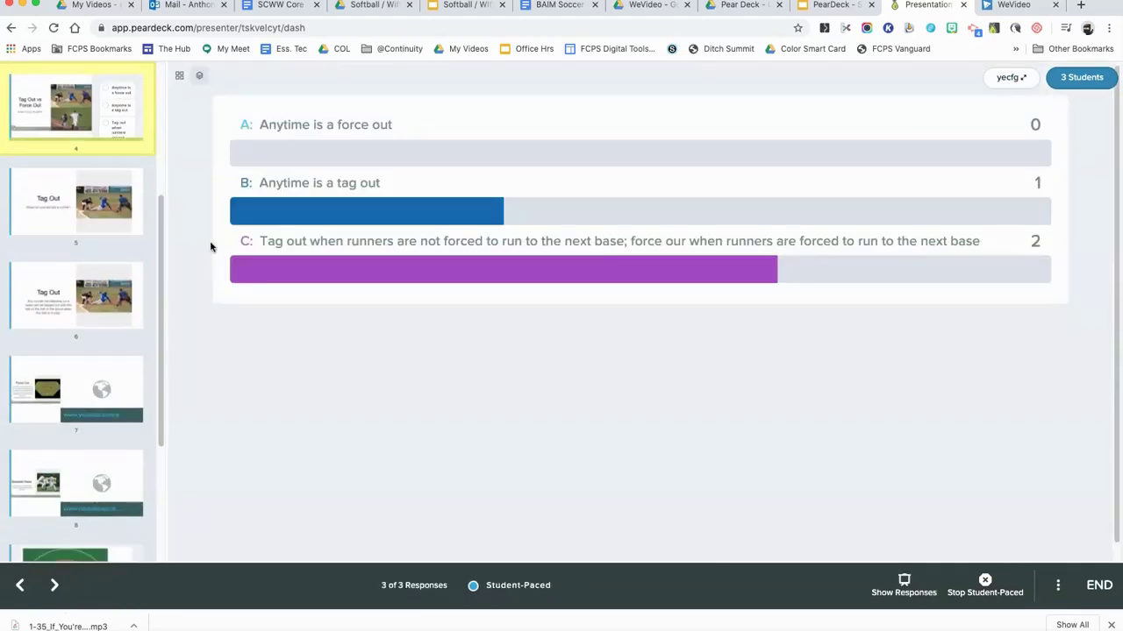
click(85, 122)
Launch projector view, show the Tag Out vs Force Out slide there, and return to the dashboard
click(1057, 584)
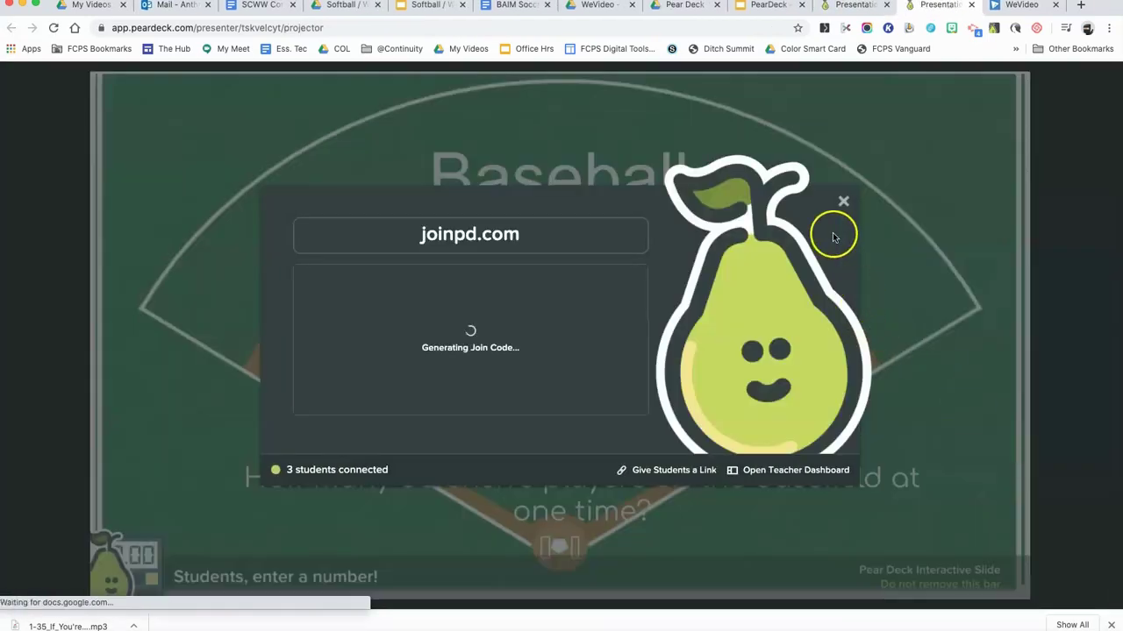
click(843, 201)
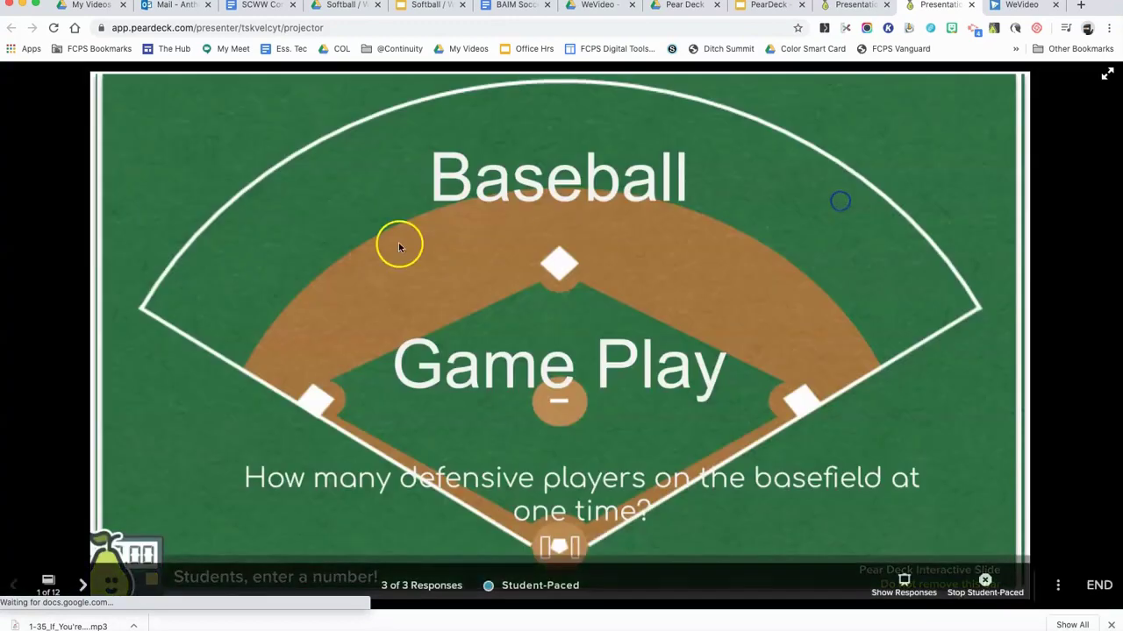
click(49, 581)
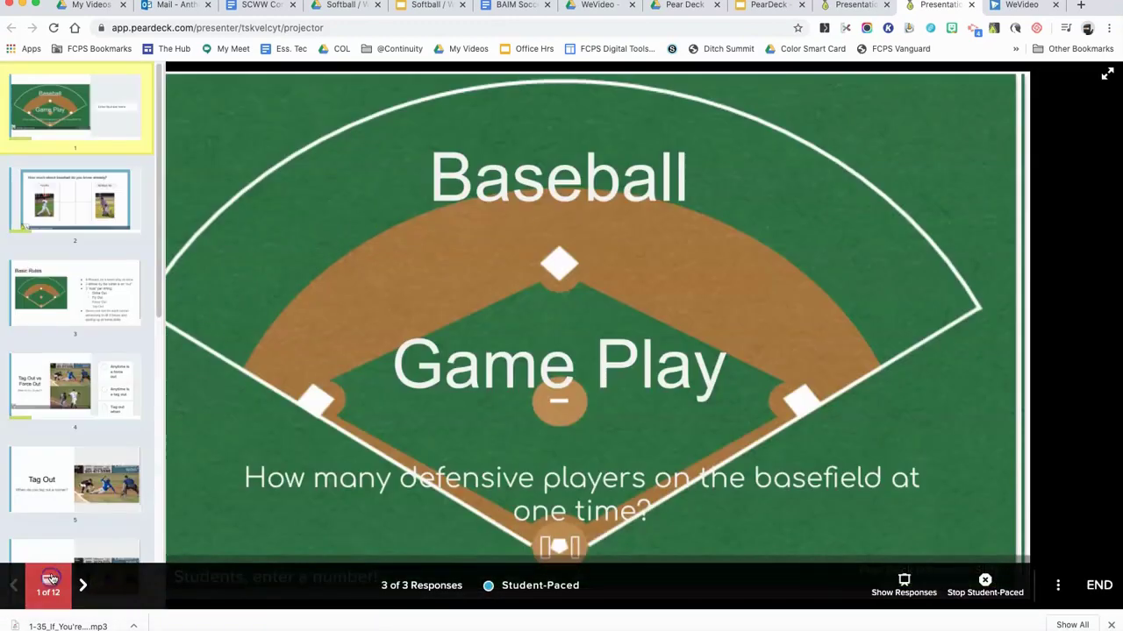
click(61, 373)
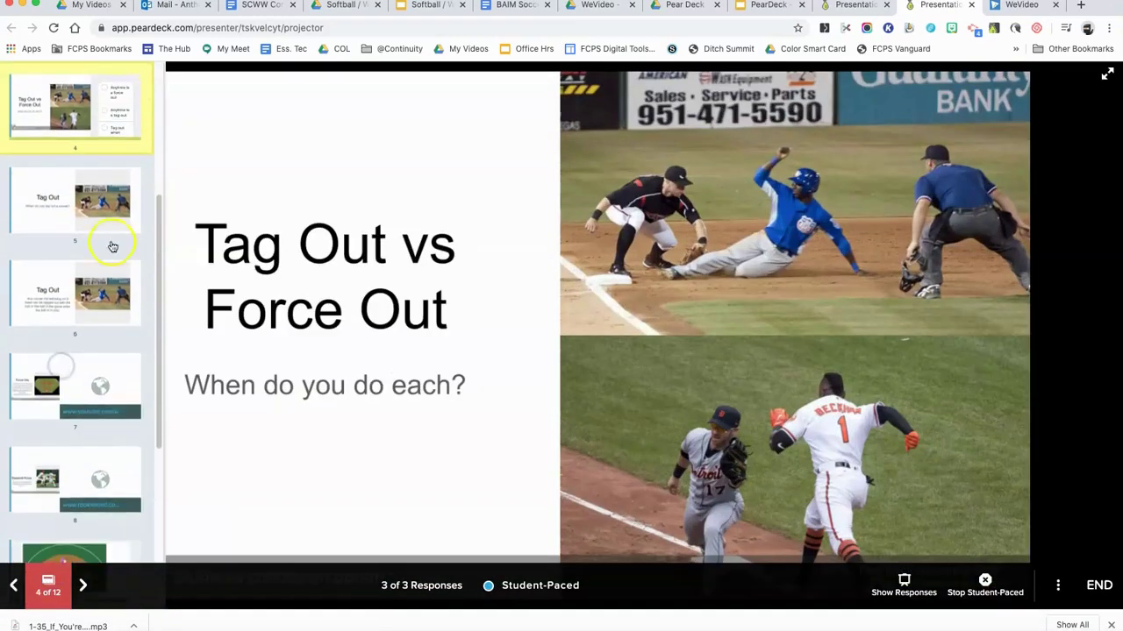
click(63, 585)
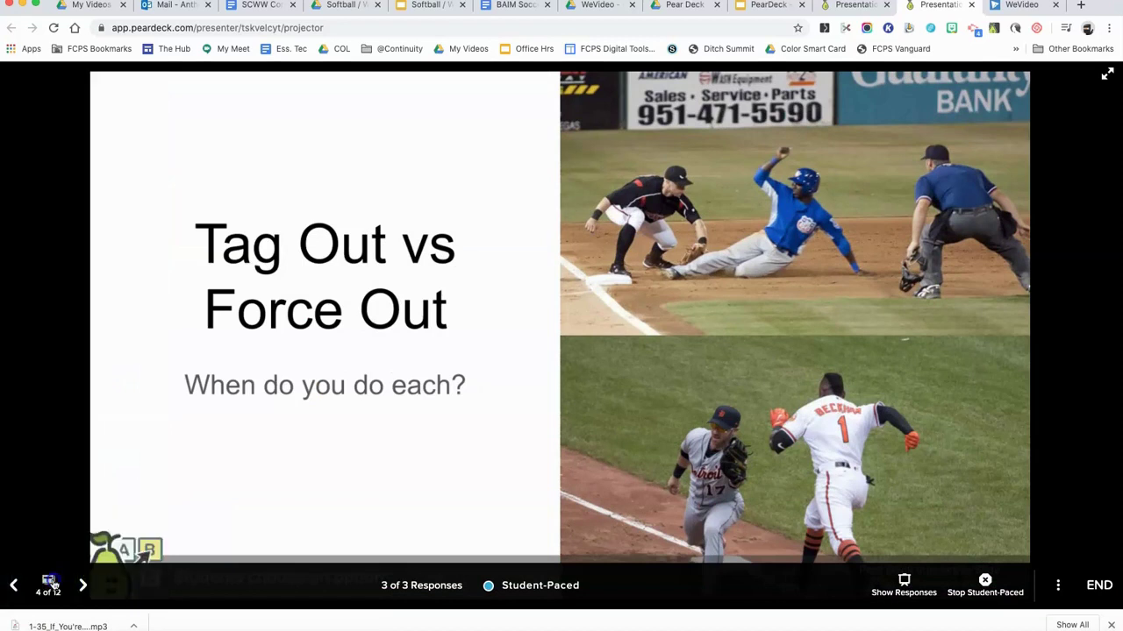
click(50, 582)
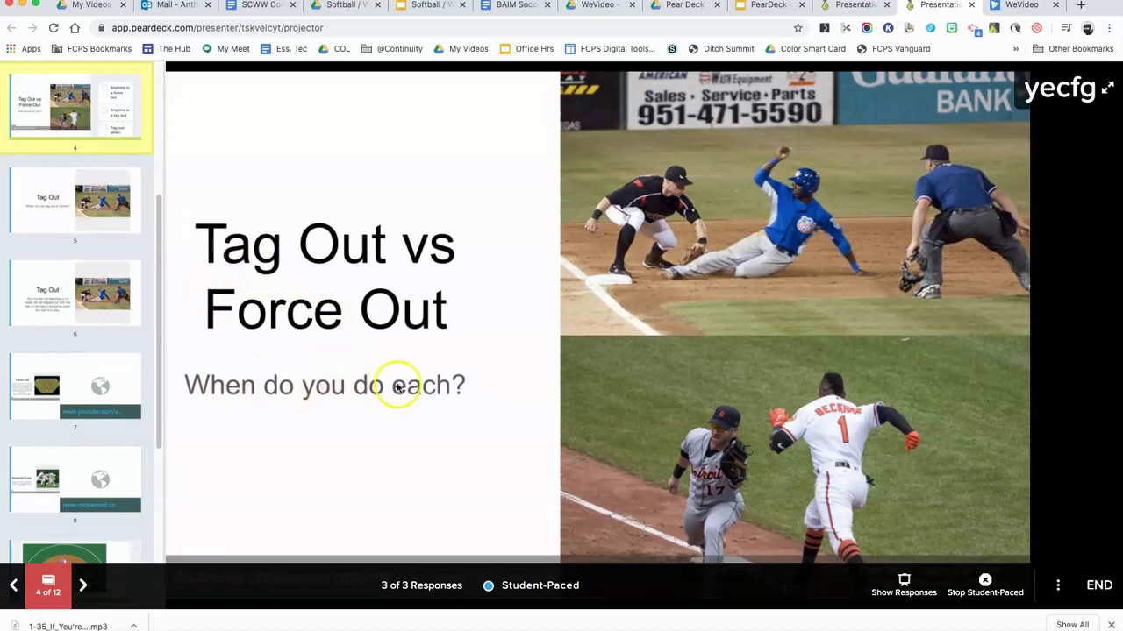
click(858, 5)
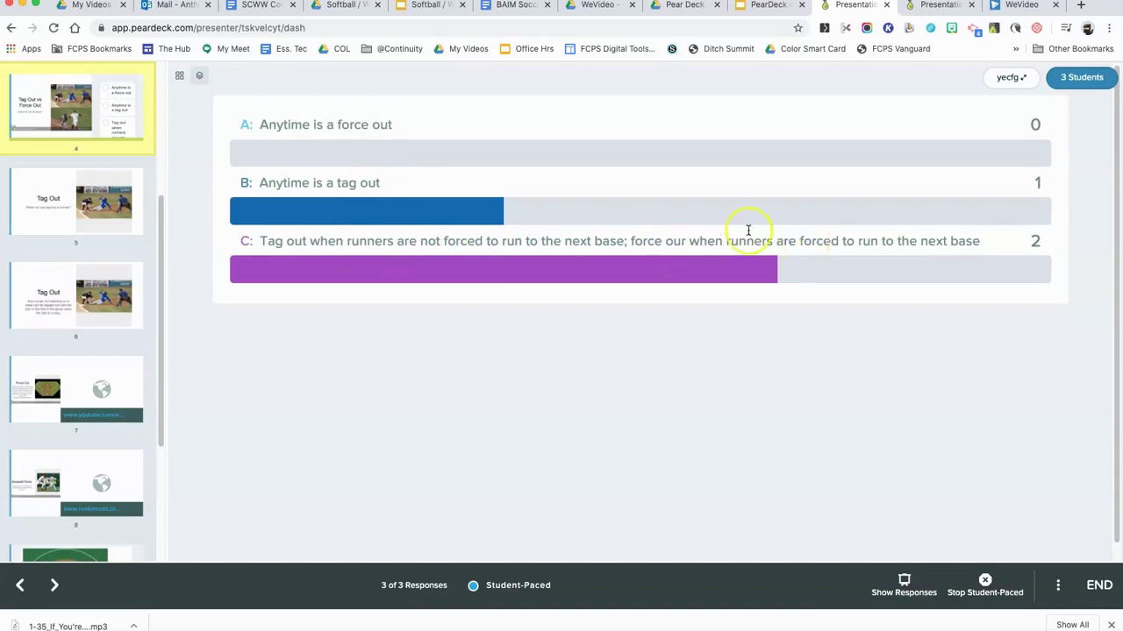
See which students chose option C, then step through the Tag Out slide to Force Out
mouse_move(477, 206)
click(539, 275)
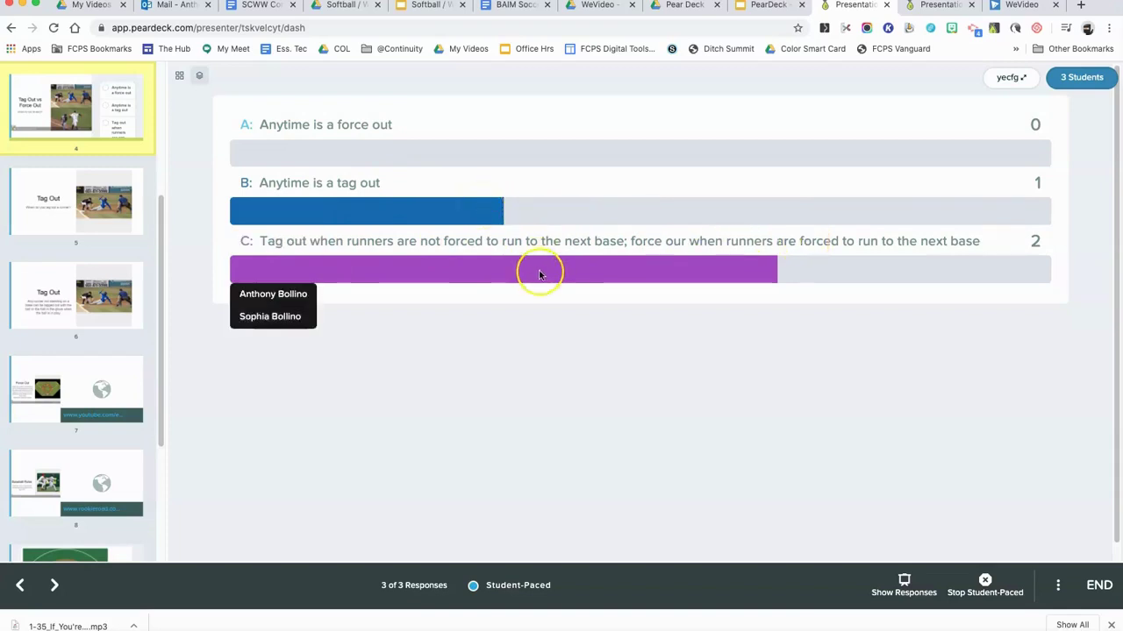
click(1035, 189)
click(1043, 195)
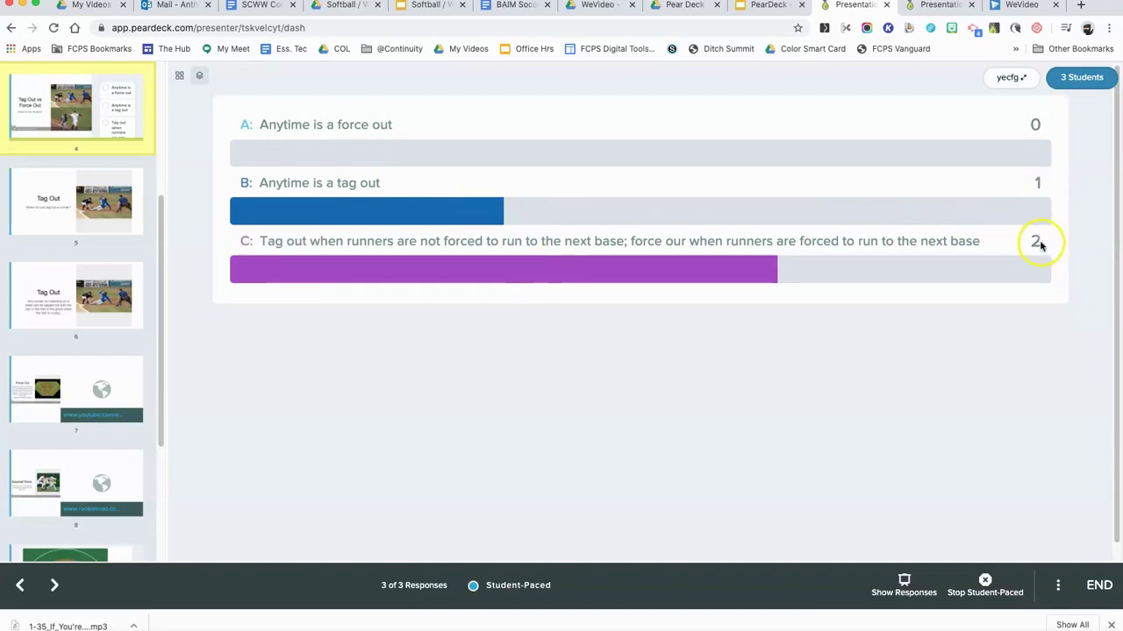
click(46, 215)
click(50, 269)
Revisit the poll results, Tag Out and Force Out slides, then advance to slide 8, Baseball Rules
click(69, 362)
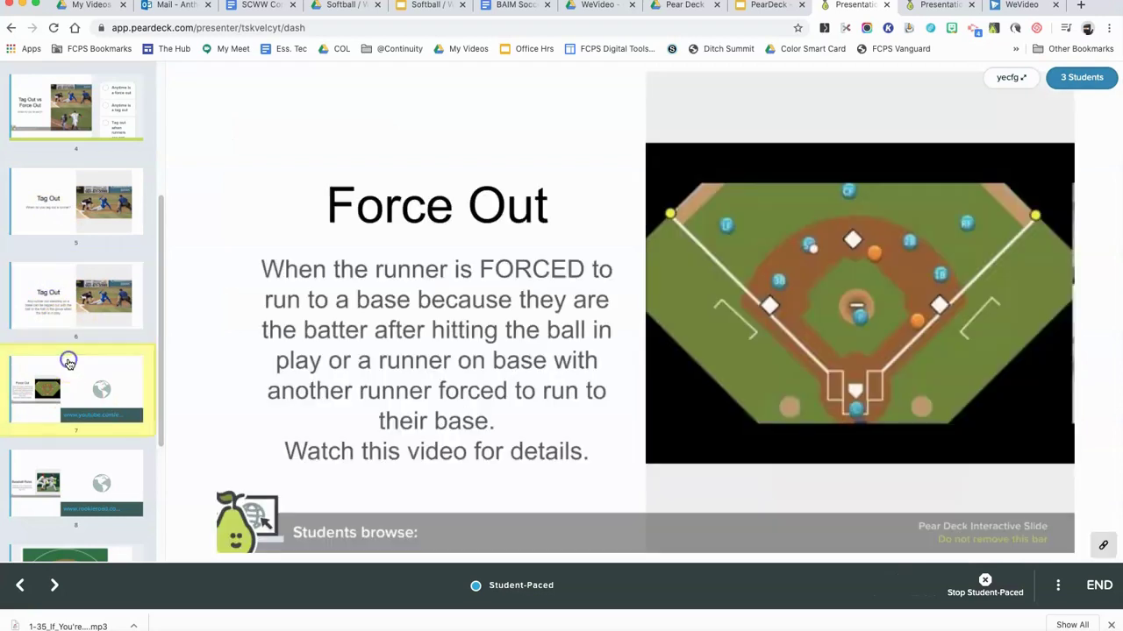
click(77, 113)
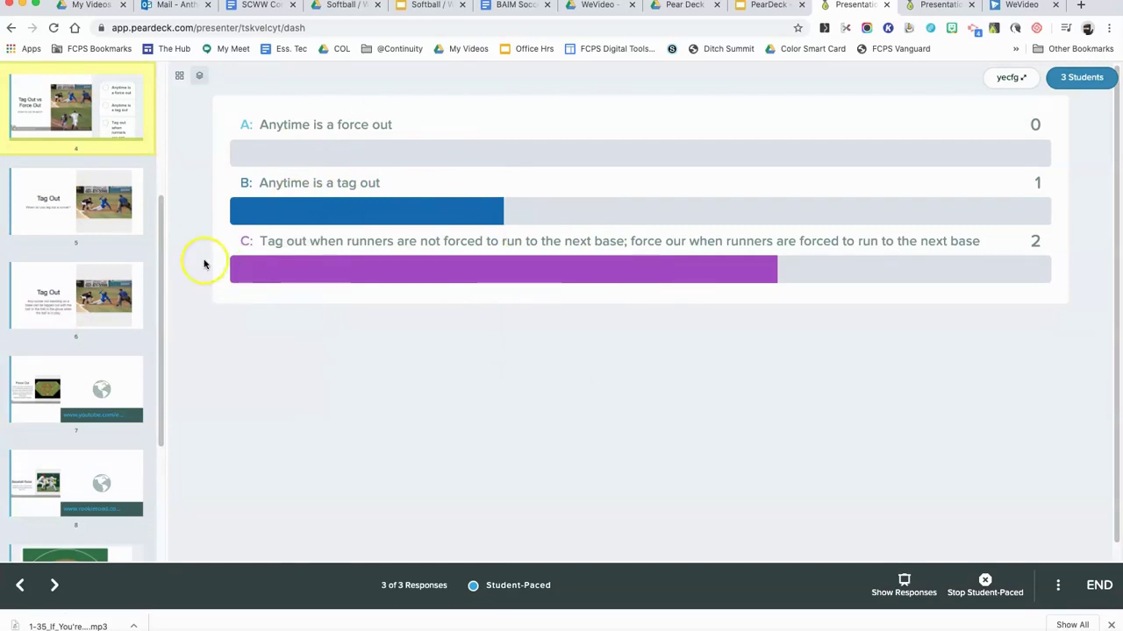
click(48, 294)
click(86, 373)
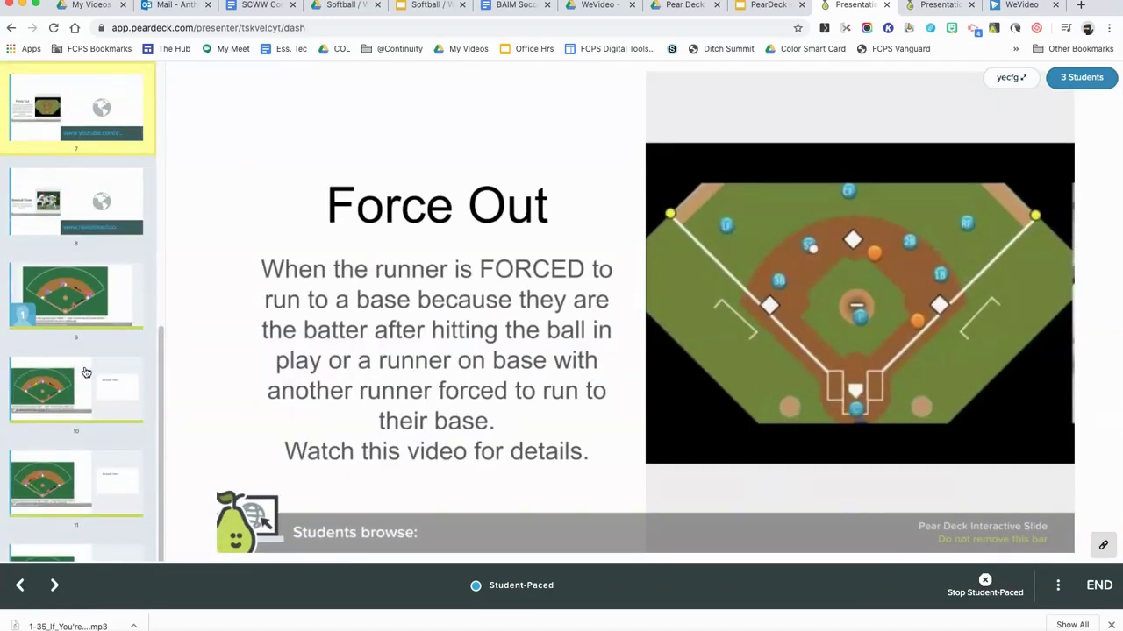
key(Right)
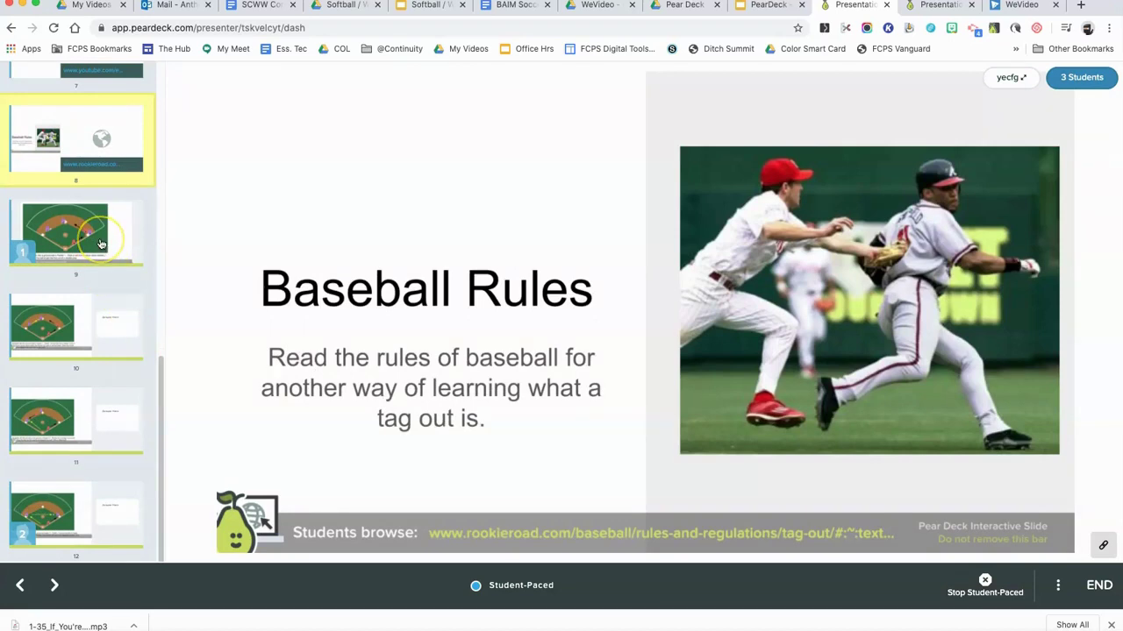
View slide 10's written answers, then project the slide 9 baseball-diamond drawing full view
click(91, 322)
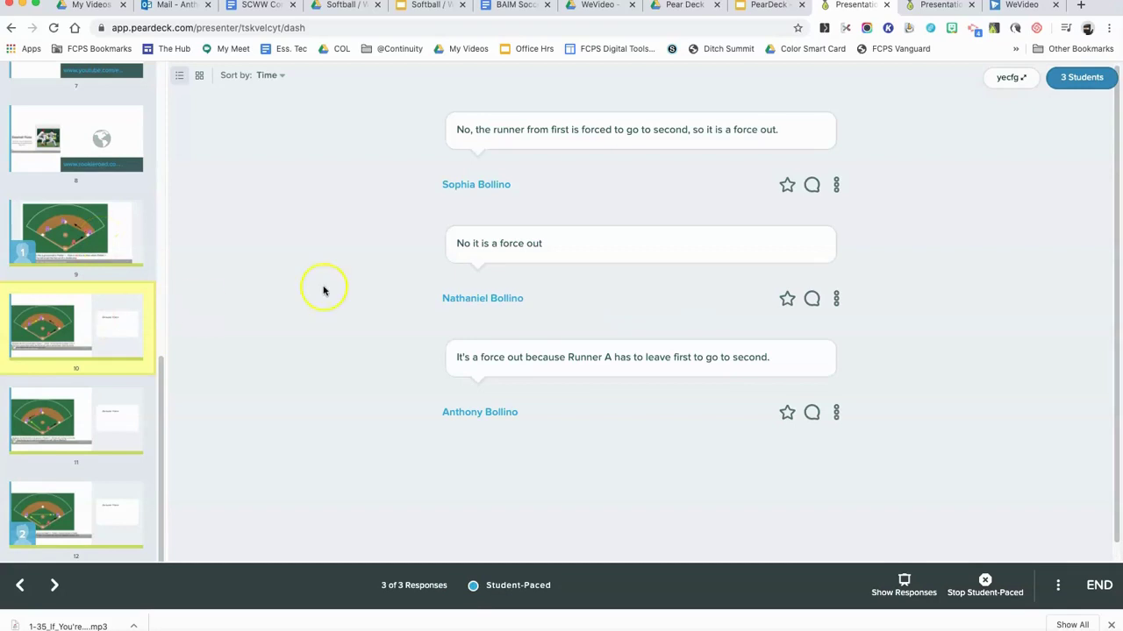
click(937, 5)
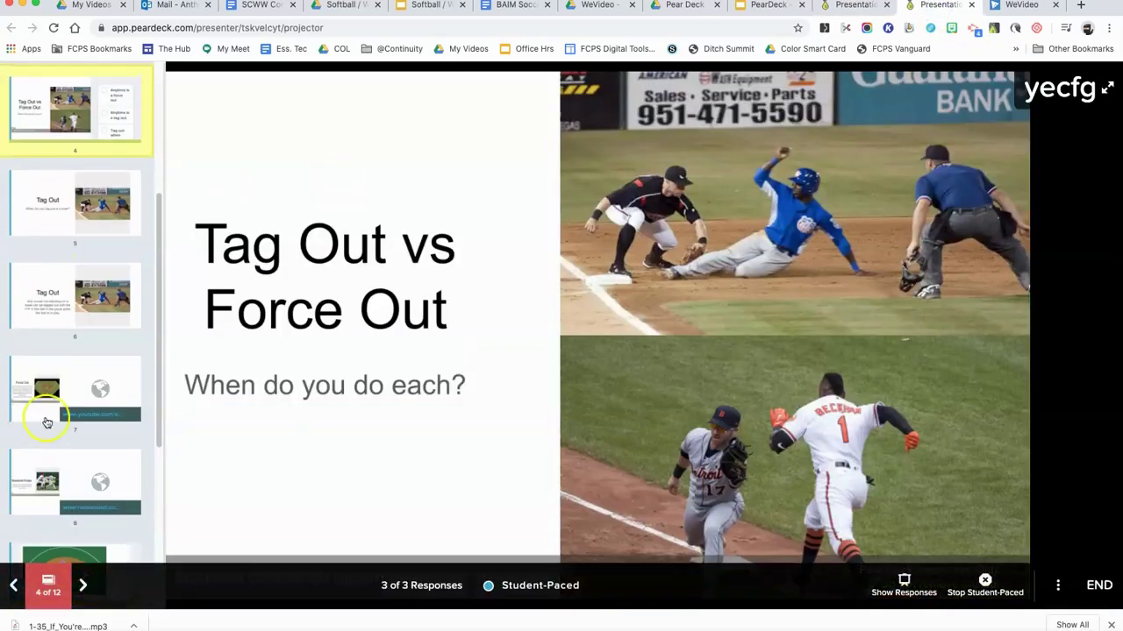
scroll(50, 422, down, 6)
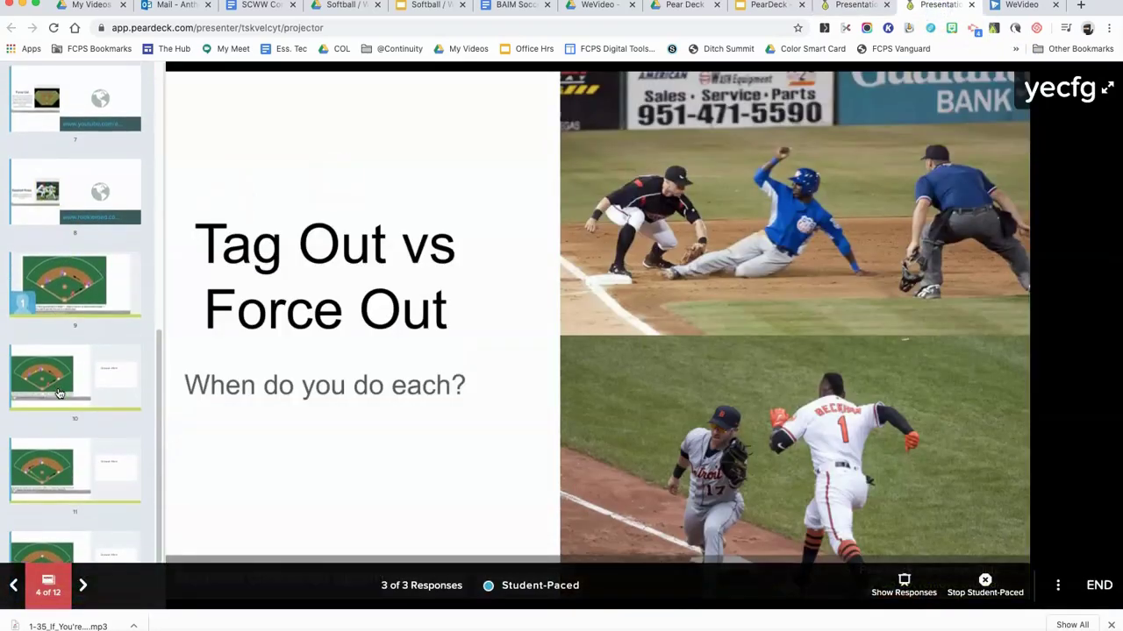
click(116, 274)
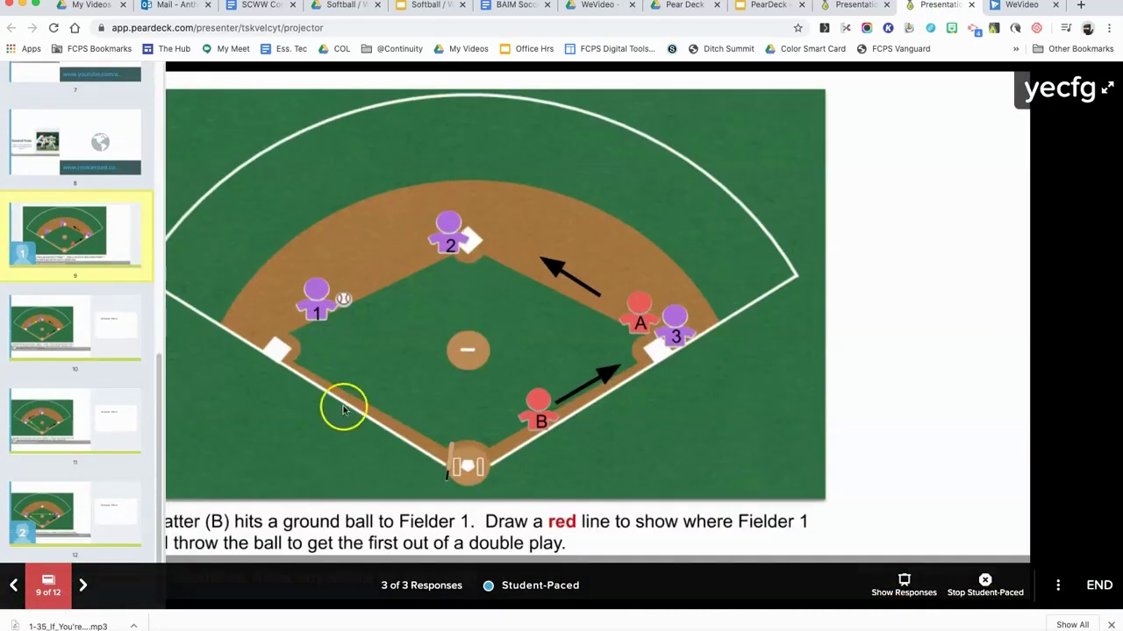
click(908, 364)
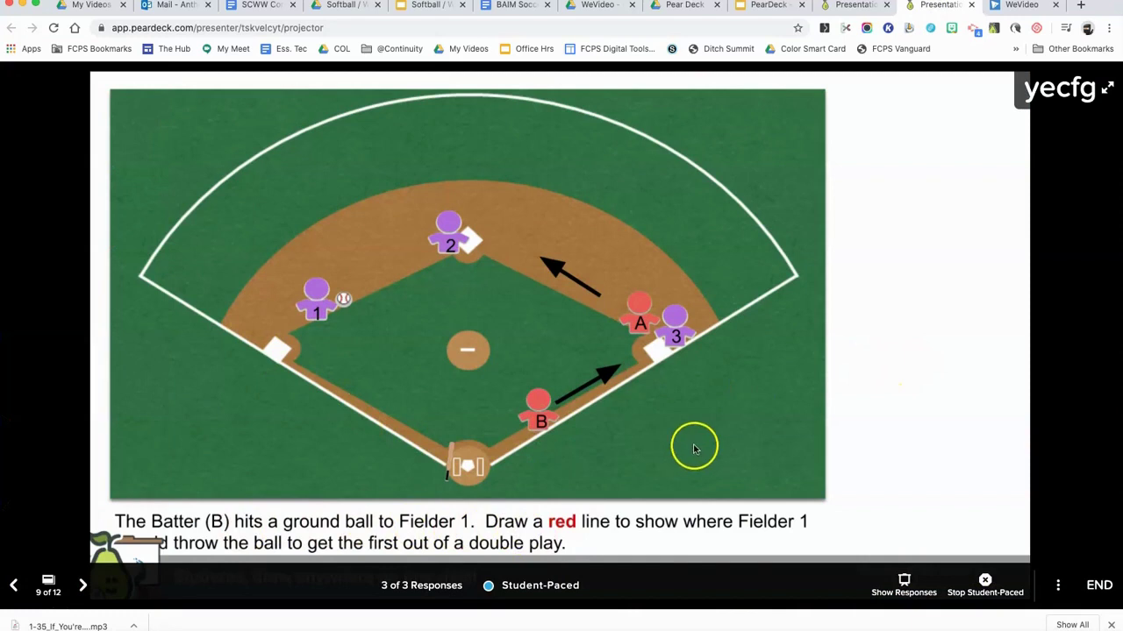
click(858, 7)
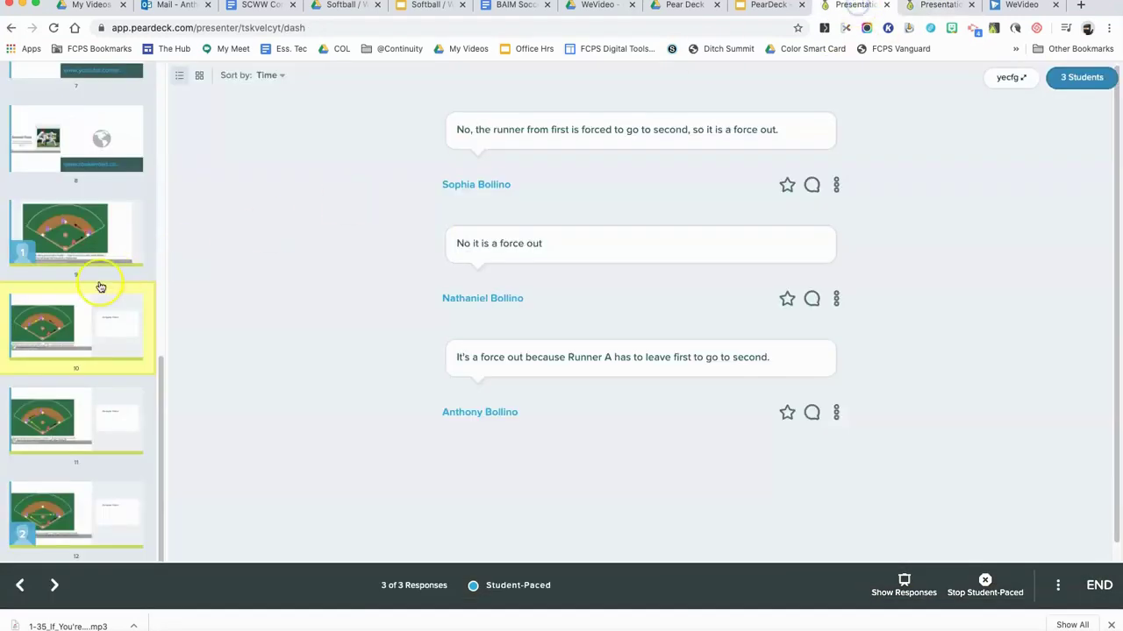
Scroll through slide 9's three drawings: two lines to Fielder 2 and a red arrow toward A
click(88, 235)
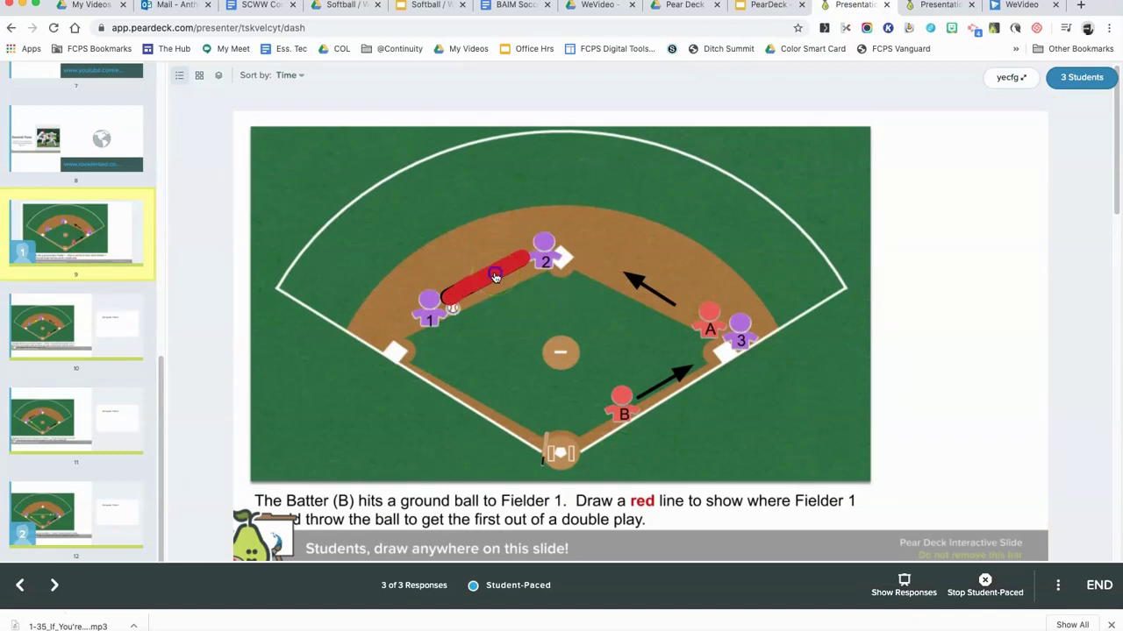
scroll(509, 293, down, 3)
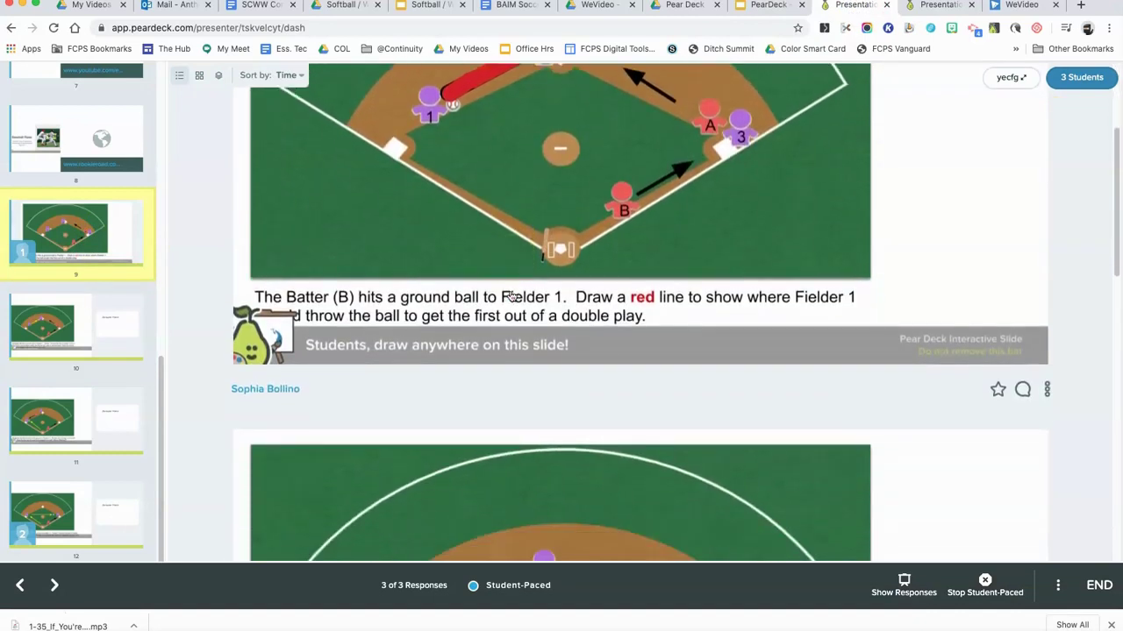
scroll(511, 296, down, 3)
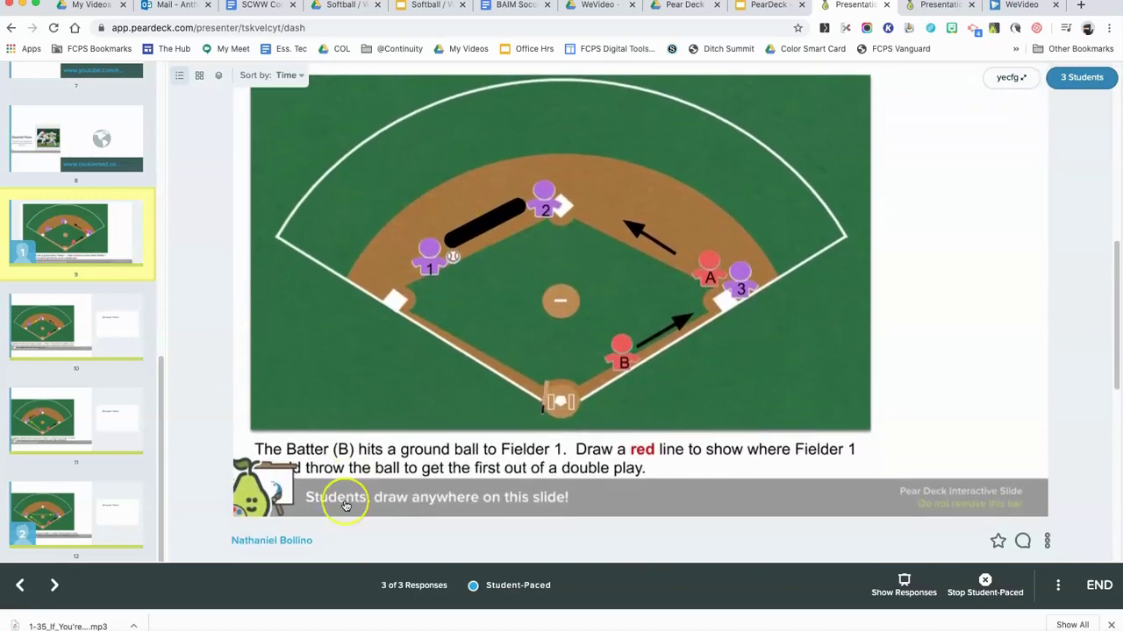
scroll(335, 521, down, 4)
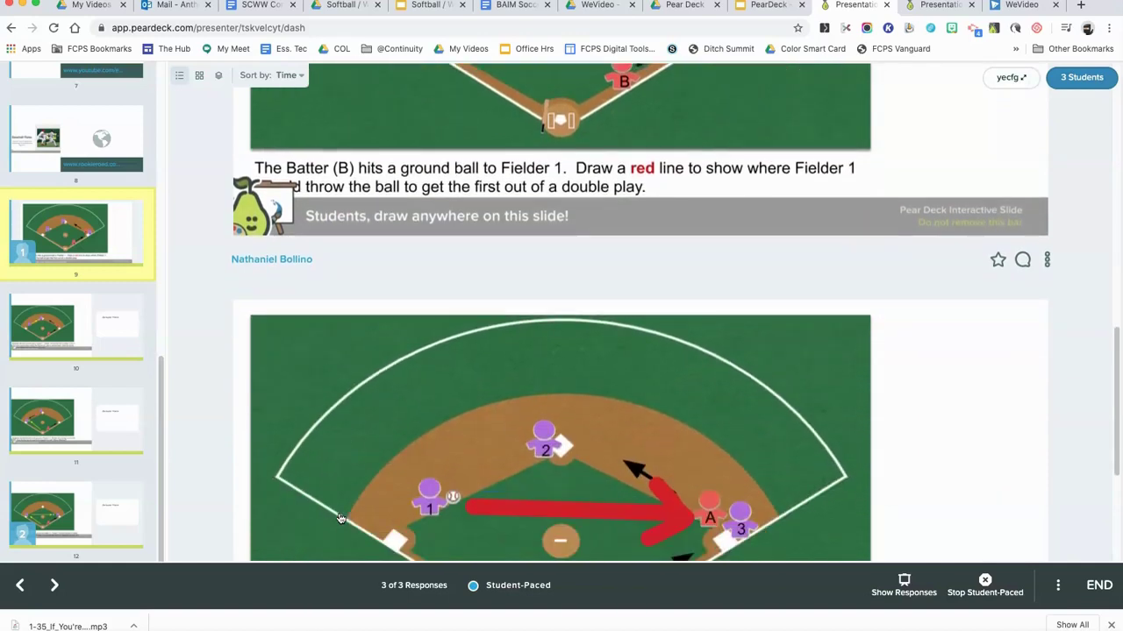
scroll(340, 519, down, 3)
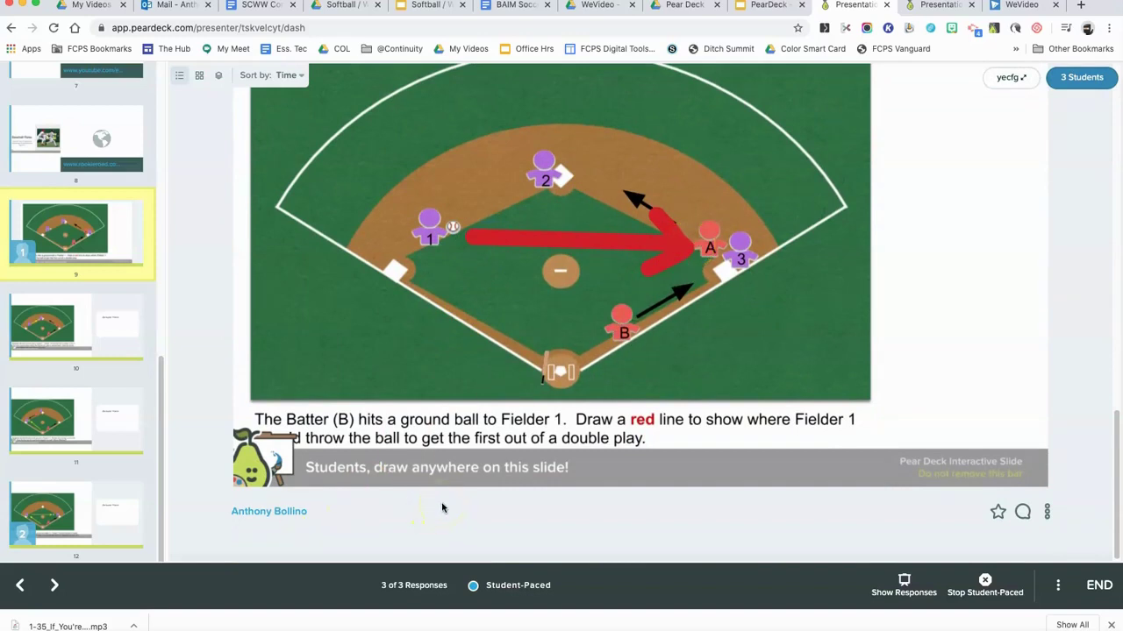
scroll(441, 505, down, 5)
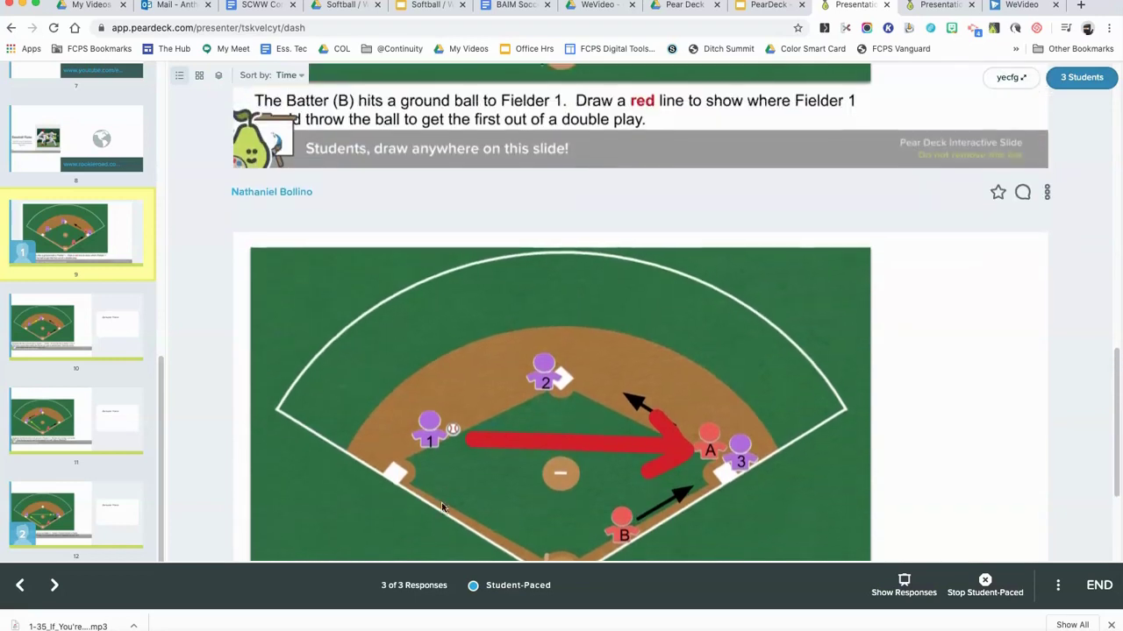
scroll(441, 506, down, 5)
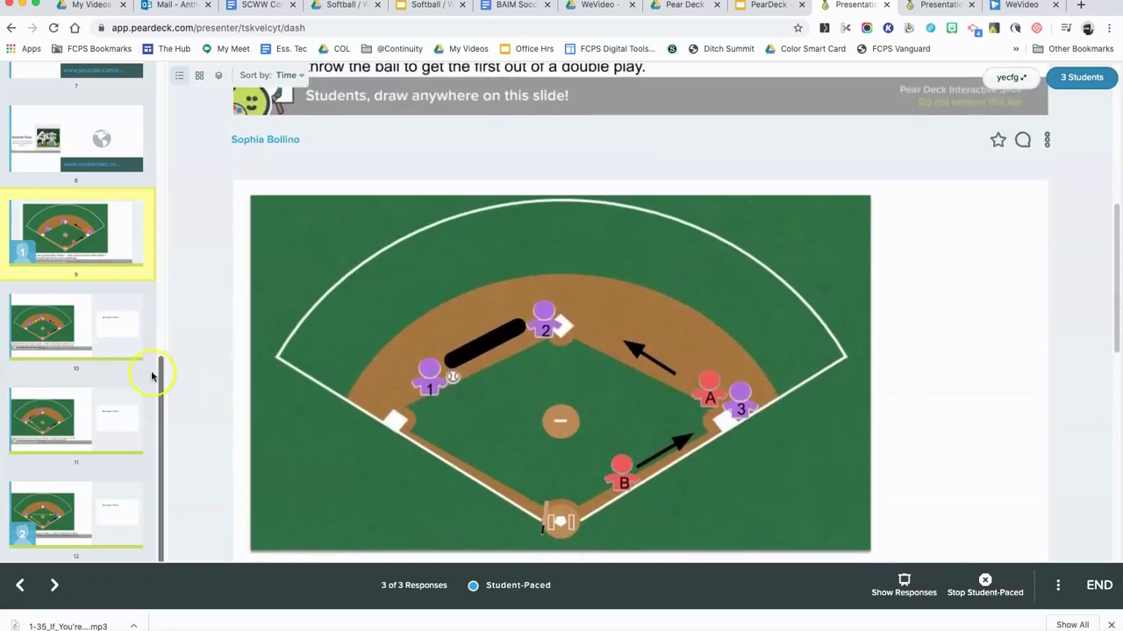
Project slide 10, then read the slide 11 and 12 written answers calling force outs
click(80, 337)
key(ctrl+Tab)
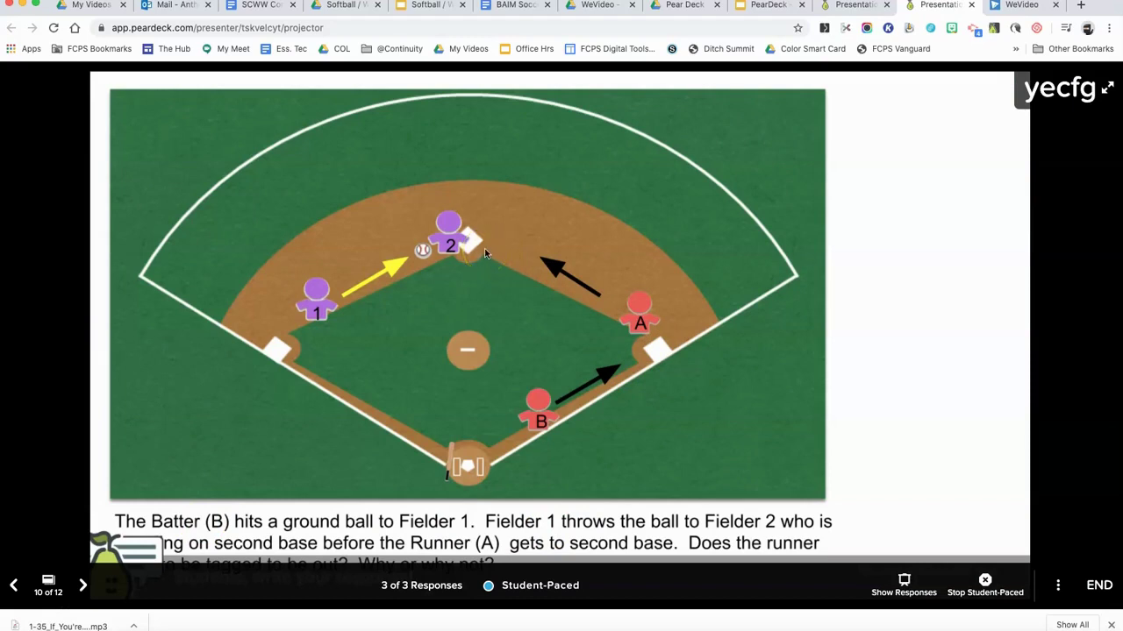
click(847, 7)
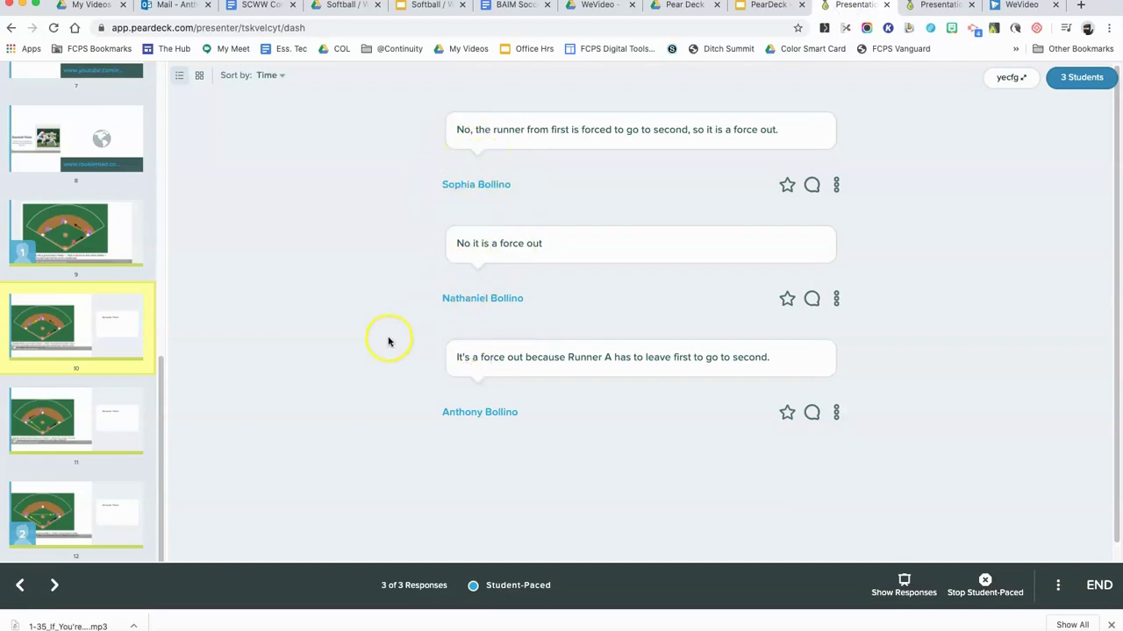
click(105, 427)
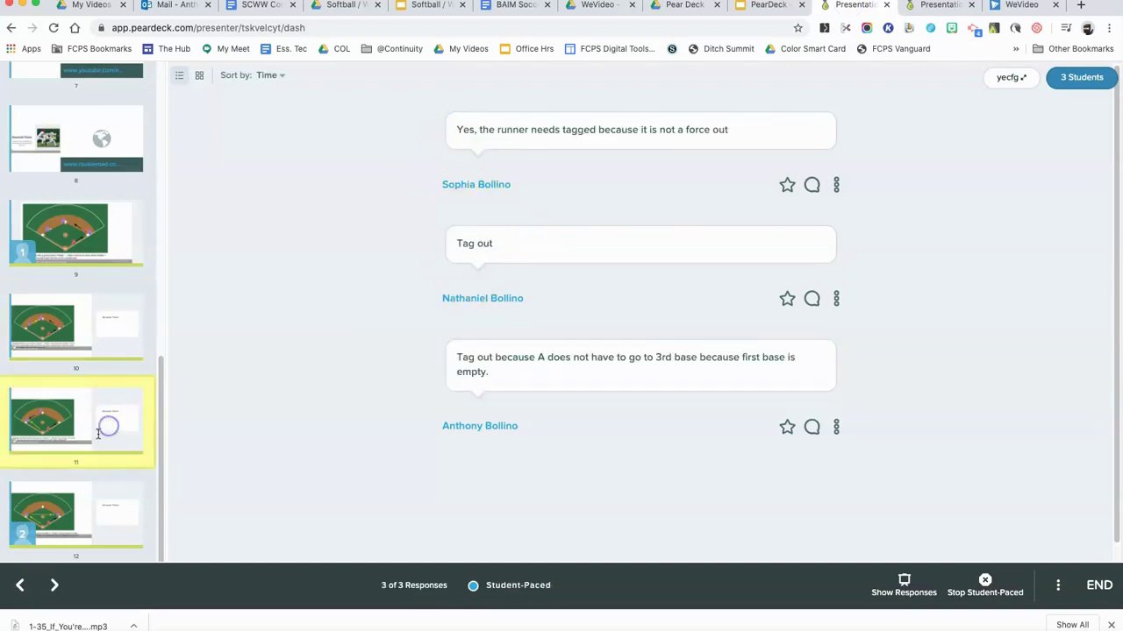
click(97, 499)
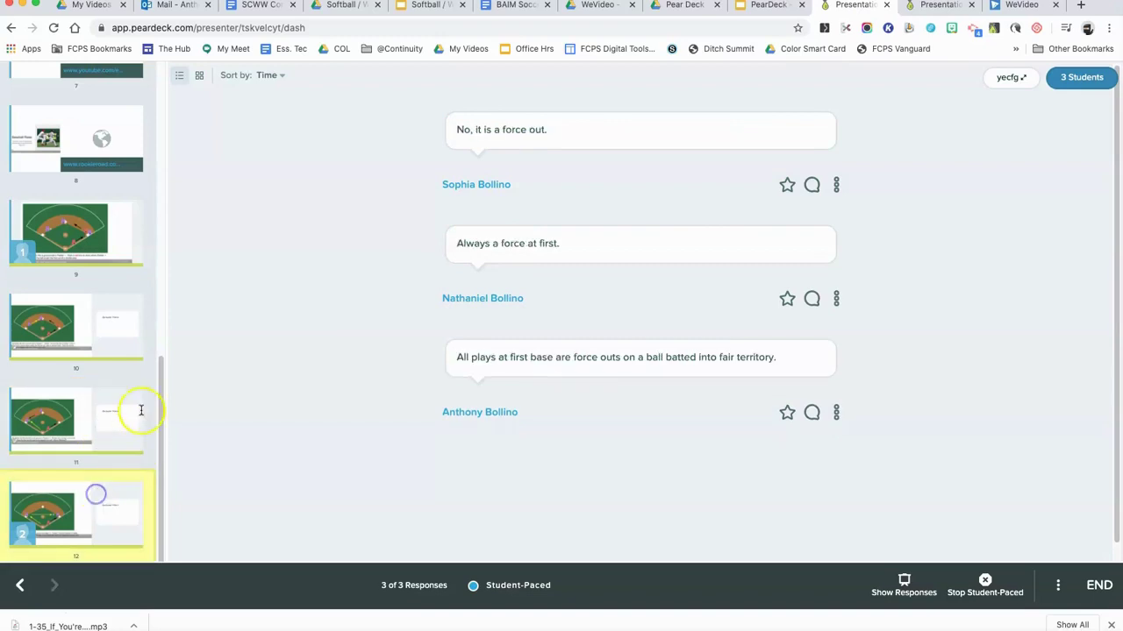
View the Classroom Roster of the three joined students, then close it
click(184, 377)
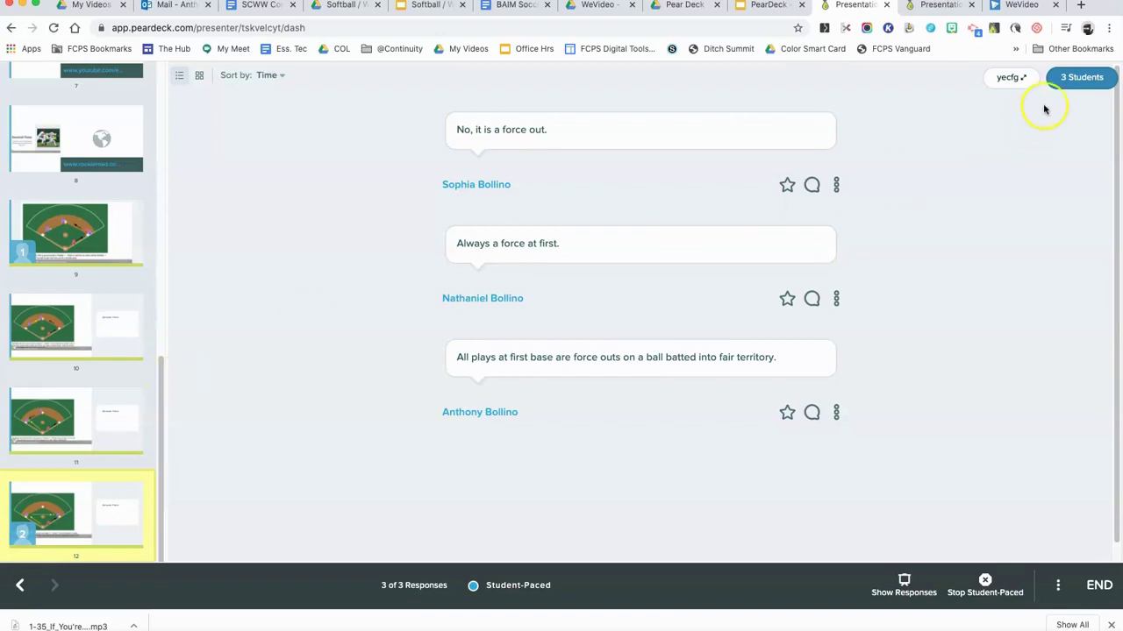
click(1062, 78)
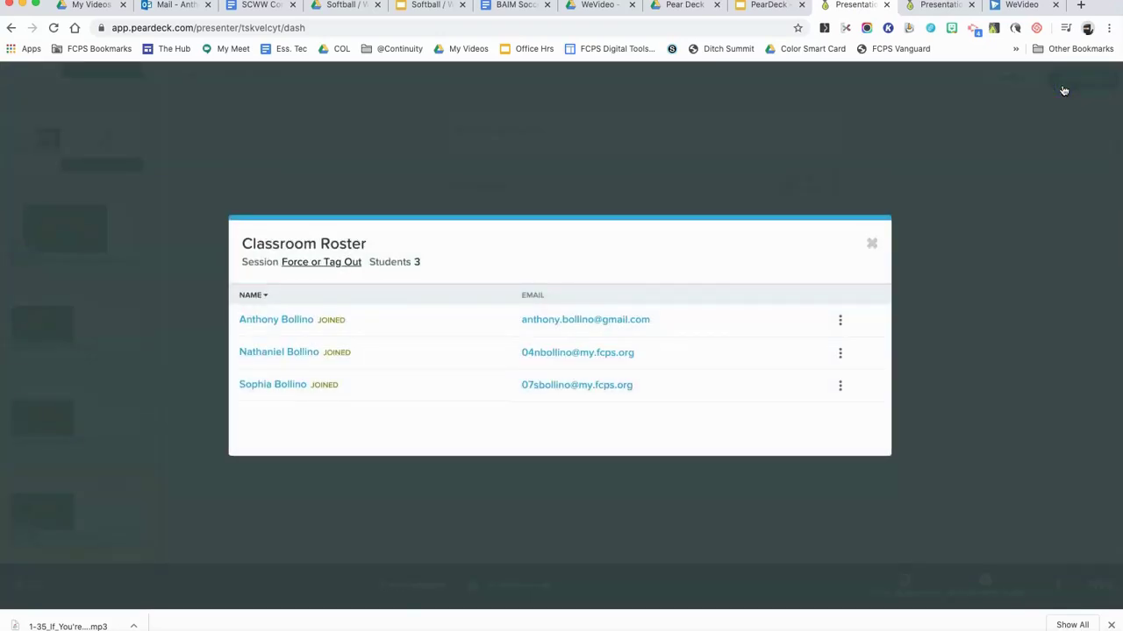
click(872, 243)
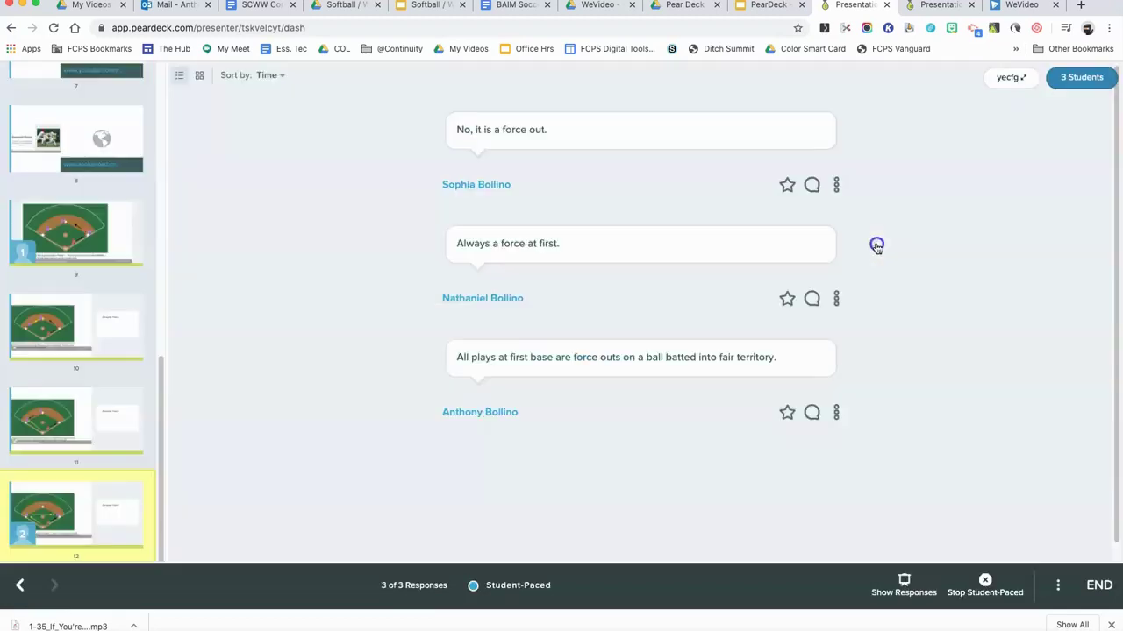
Look over slide 9's responses, then return to slide 10's three written force-out answers
click(77, 241)
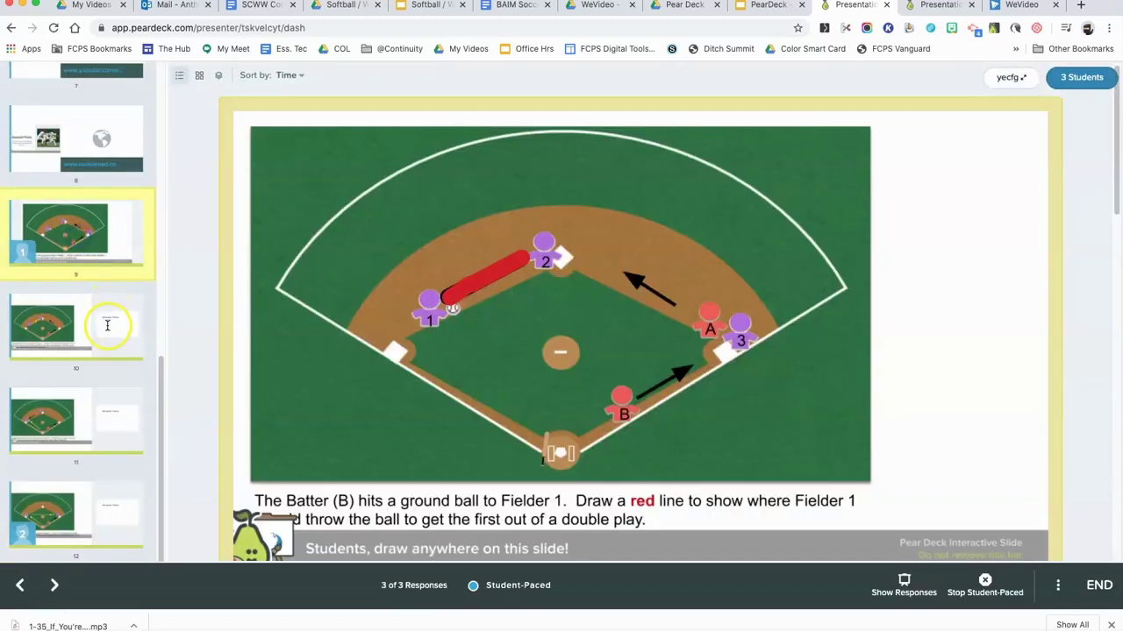
click(109, 325)
click(110, 259)
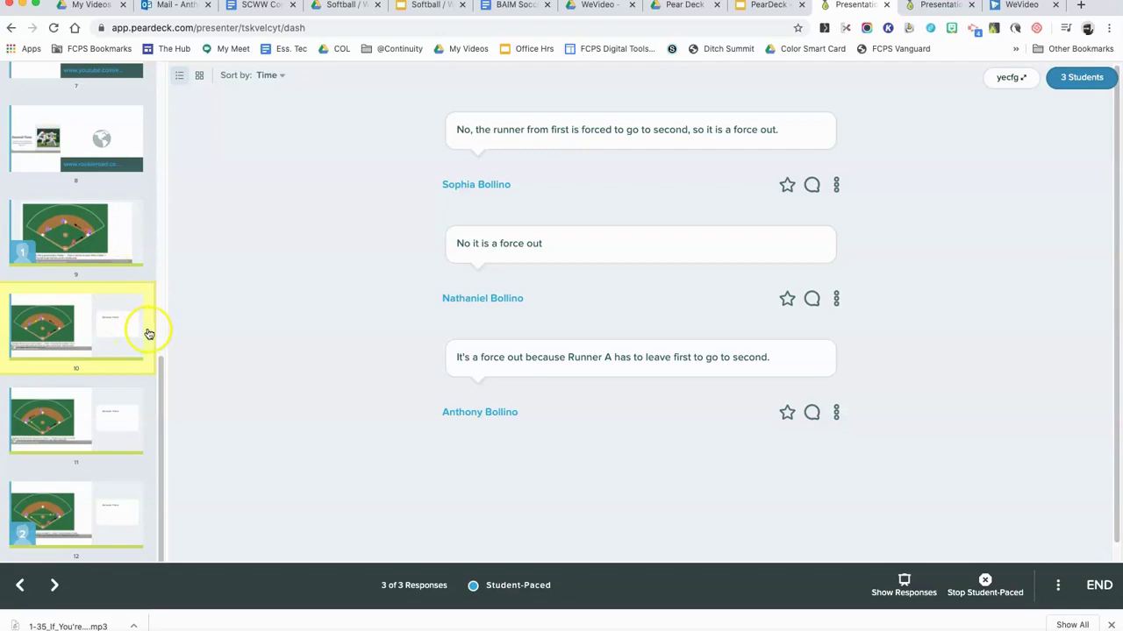